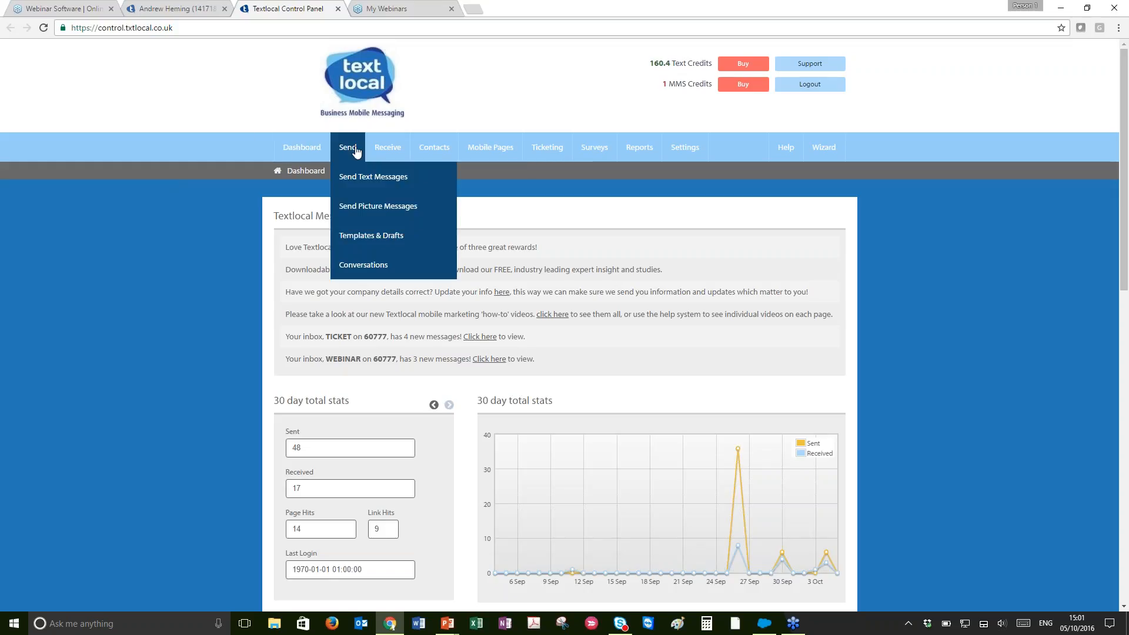
Open the inboxes list and expand the EXAMPLE inbox on 60777
left_click(374, 154)
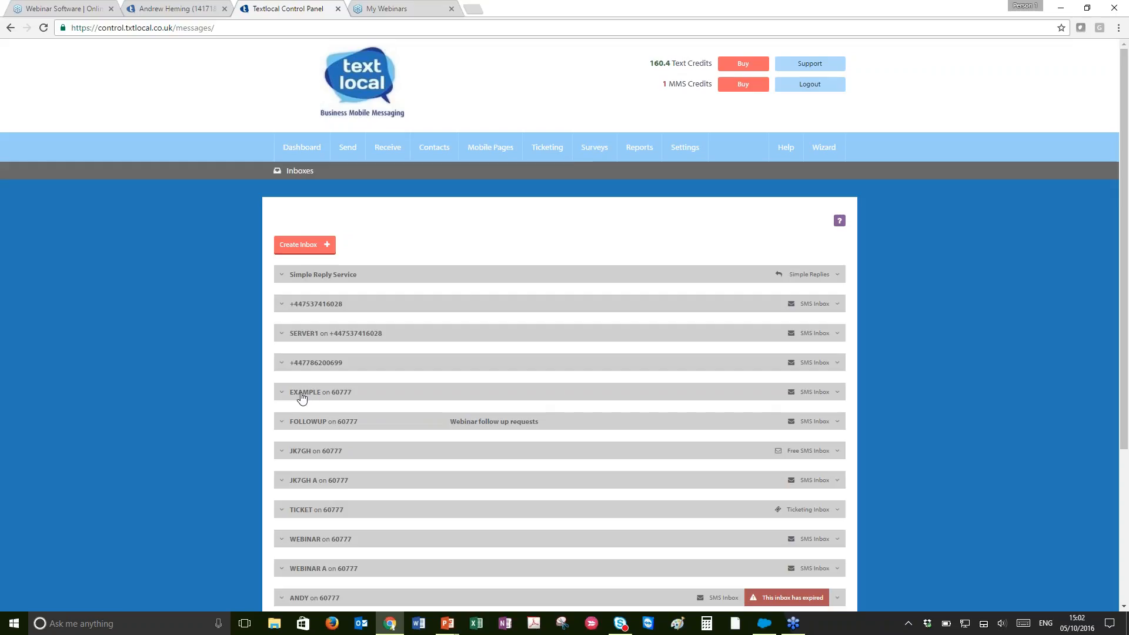
left_click(301, 398)
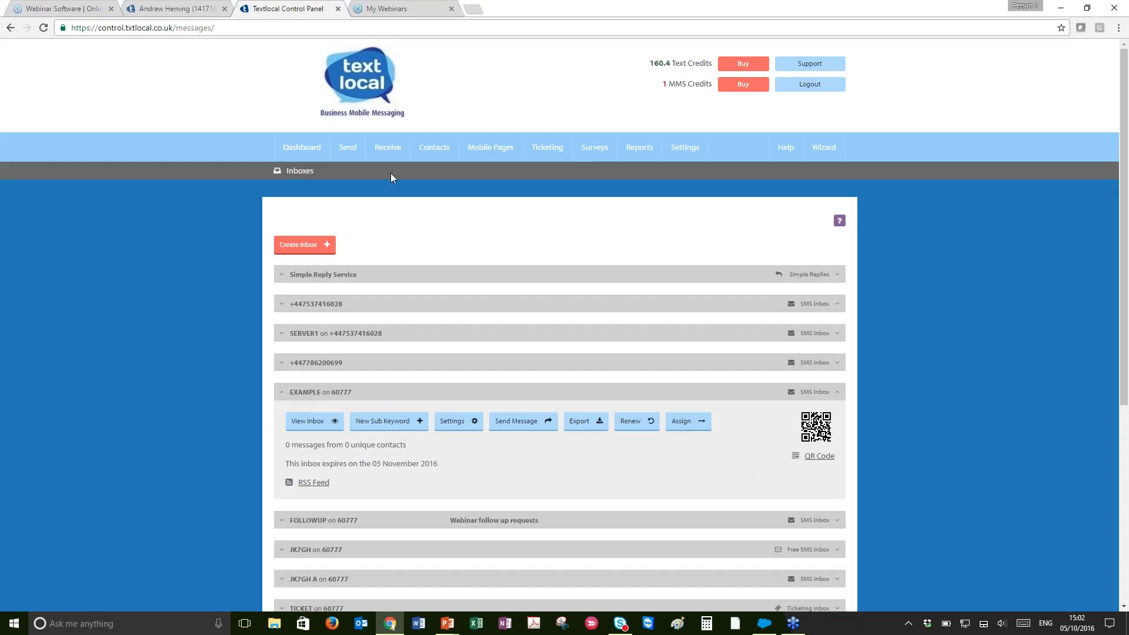
Reopen the inboxes list, expand the EXAMPLE inbox and view its messages
mouse_move(390, 157)
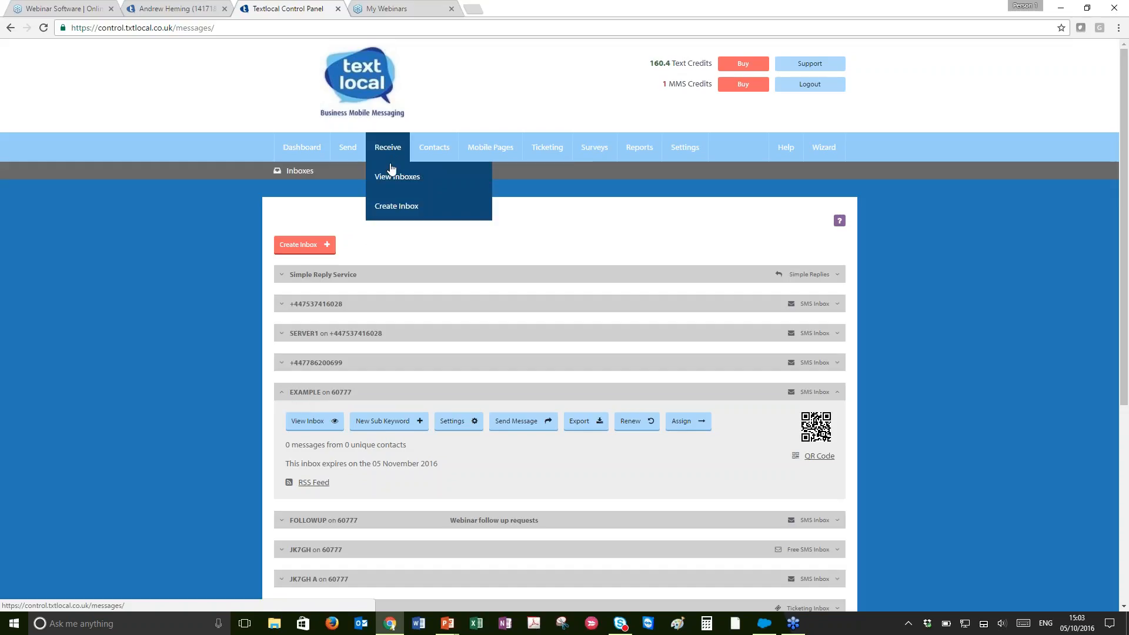
left_click(390, 177)
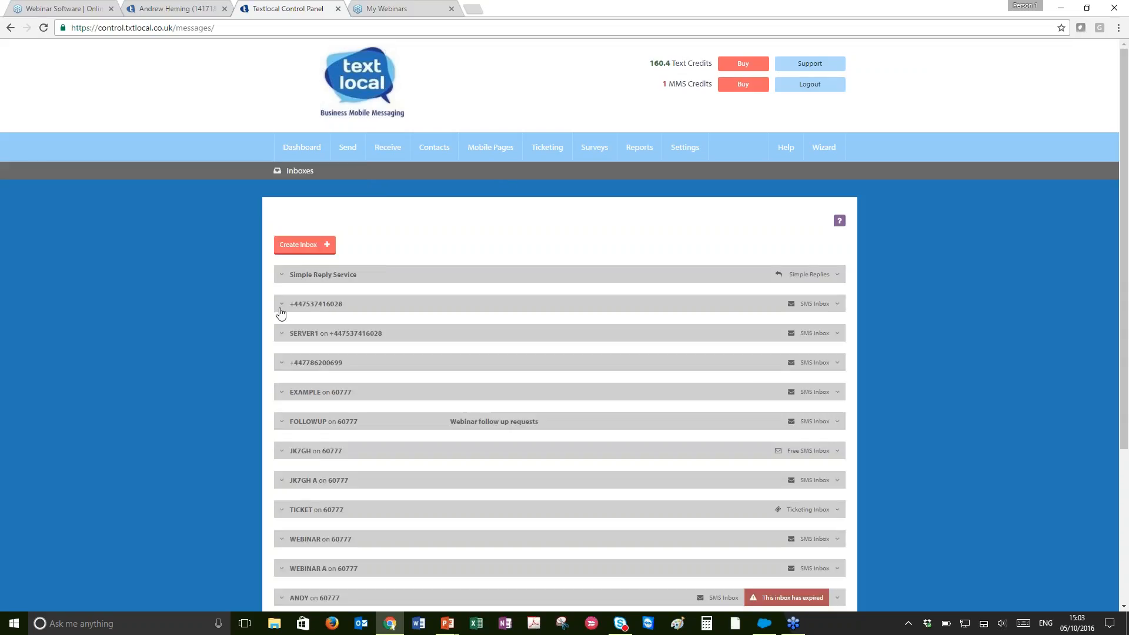
scroll(283, 312, "down", 3)
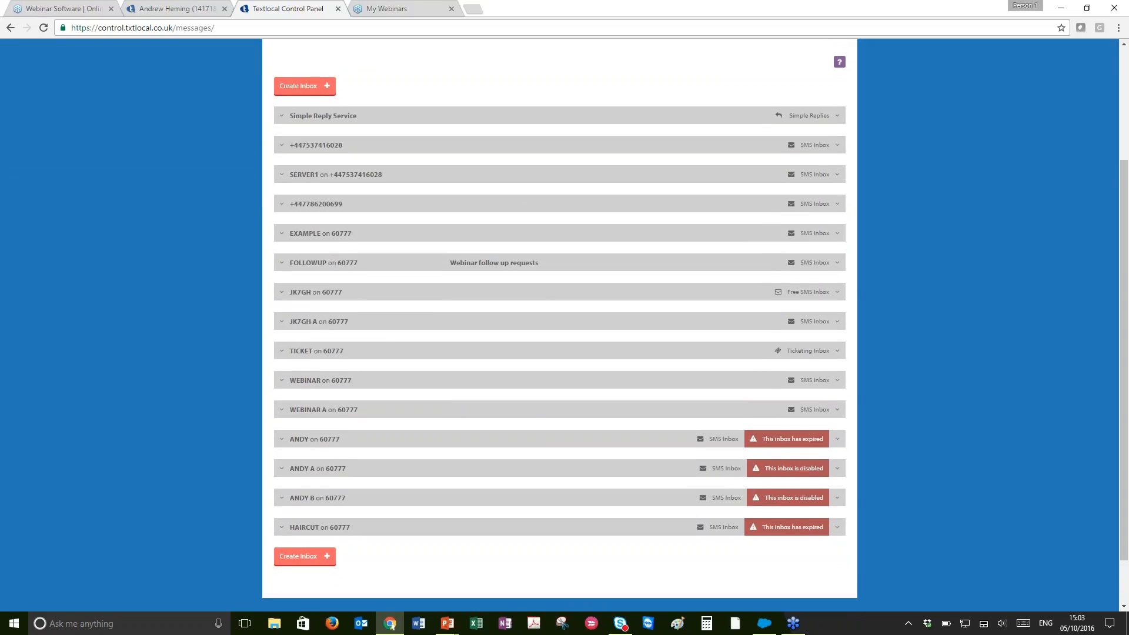
left_click(286, 238)
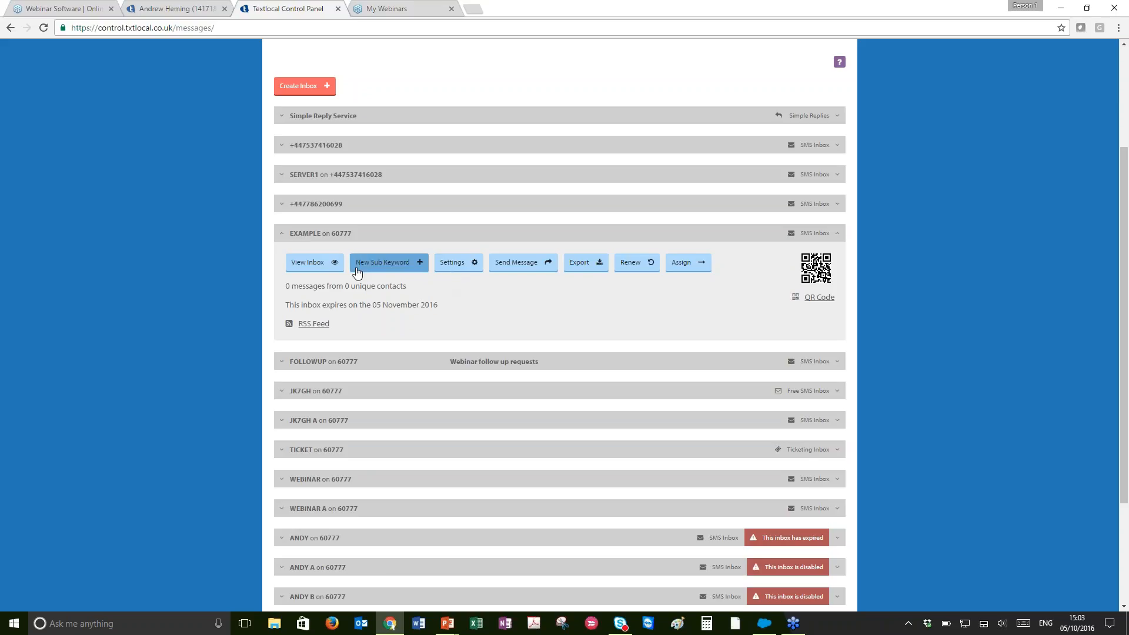
left_click(310, 262)
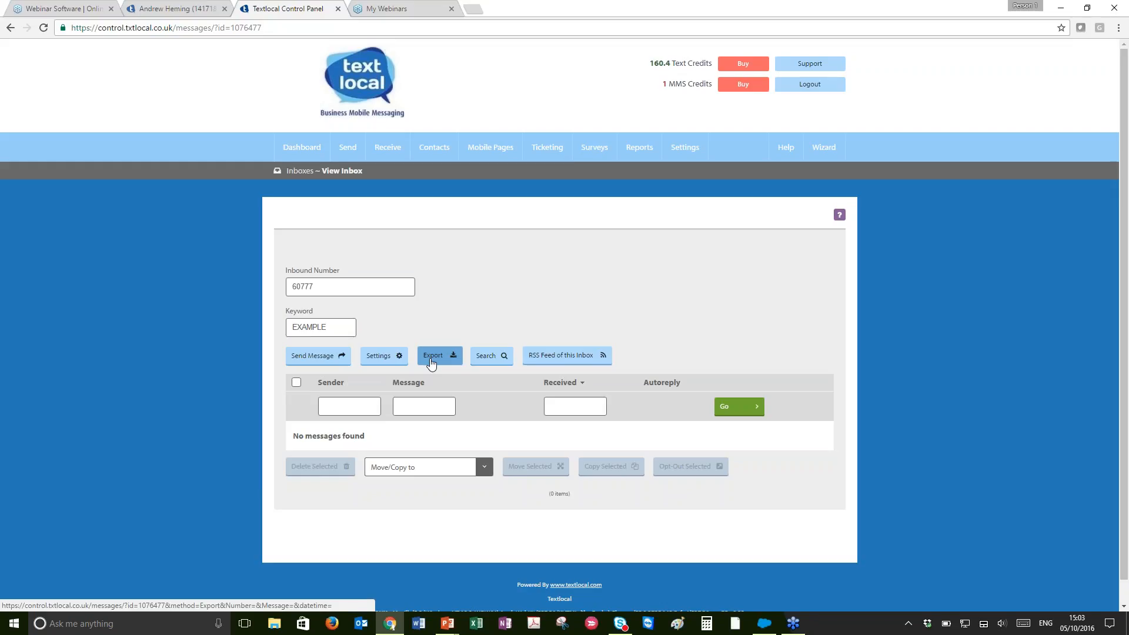
Open the inbox settings, name the inbox xmas and save the settings
left_click(396, 359)
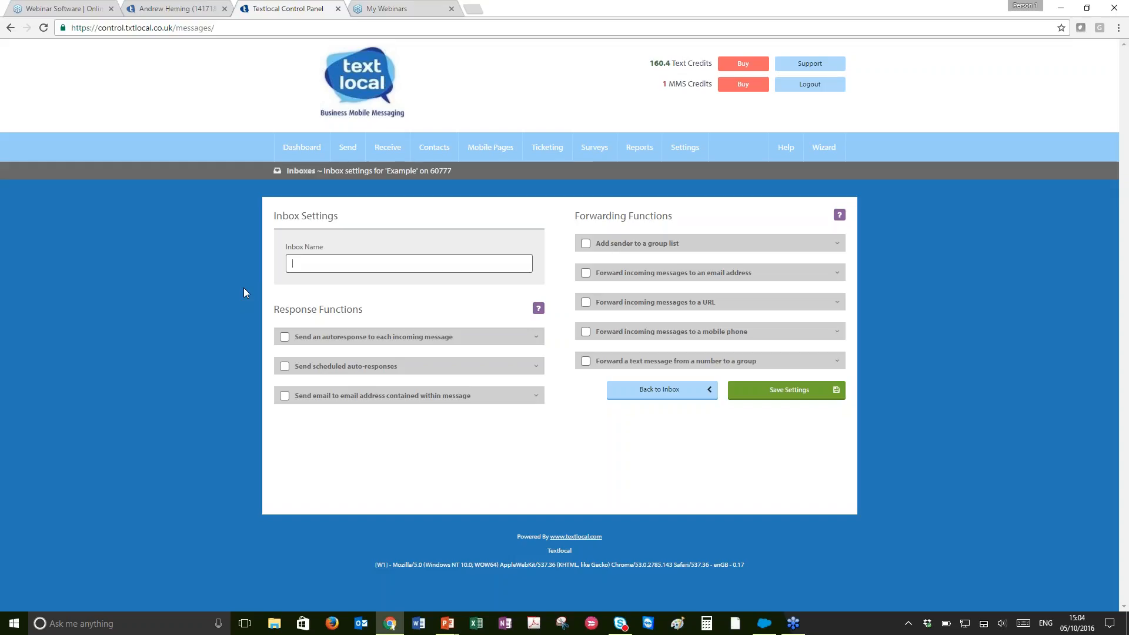
type("xmas")
left_click(742, 398)
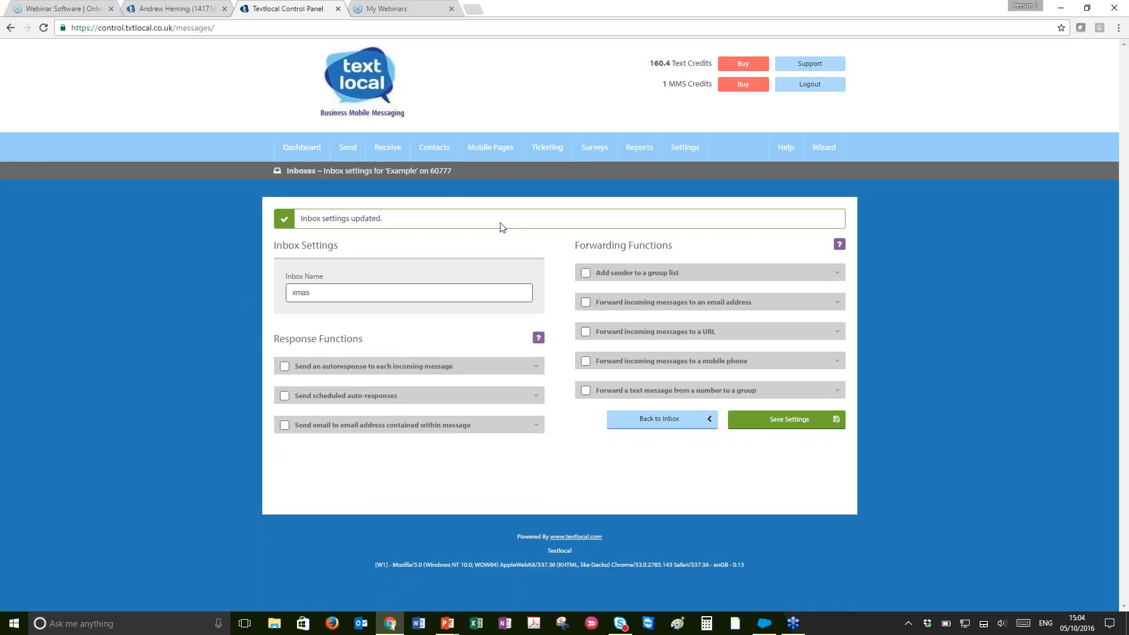
Reopen the EXAMPLE inbox's settings from the inboxes list and clear its inbox name
mouse_move(388, 149)
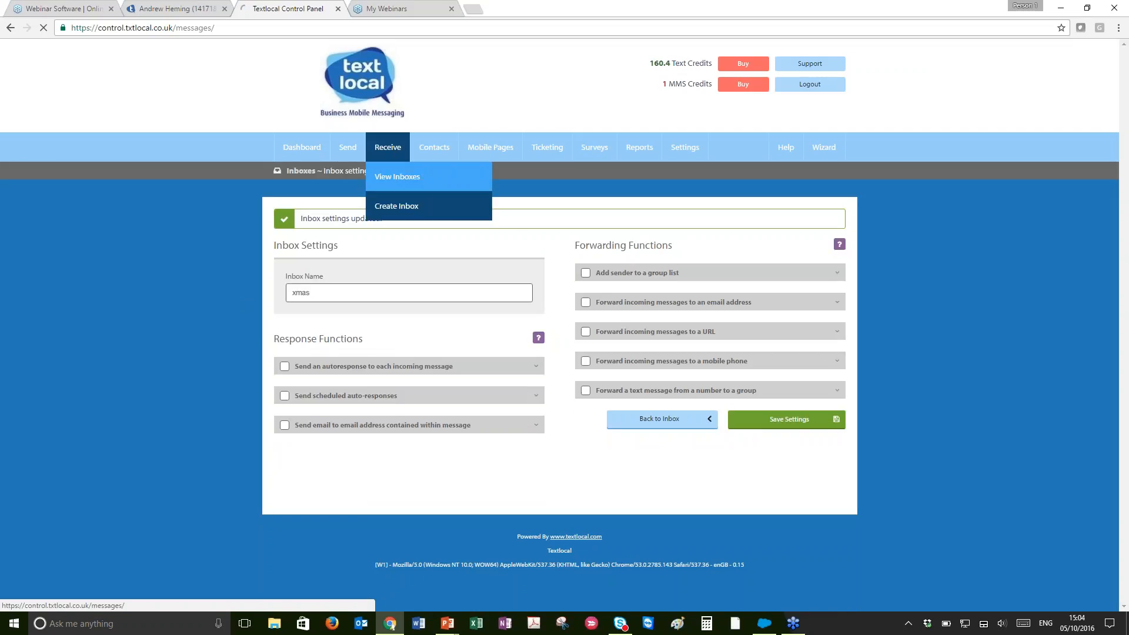
left_click(394, 175)
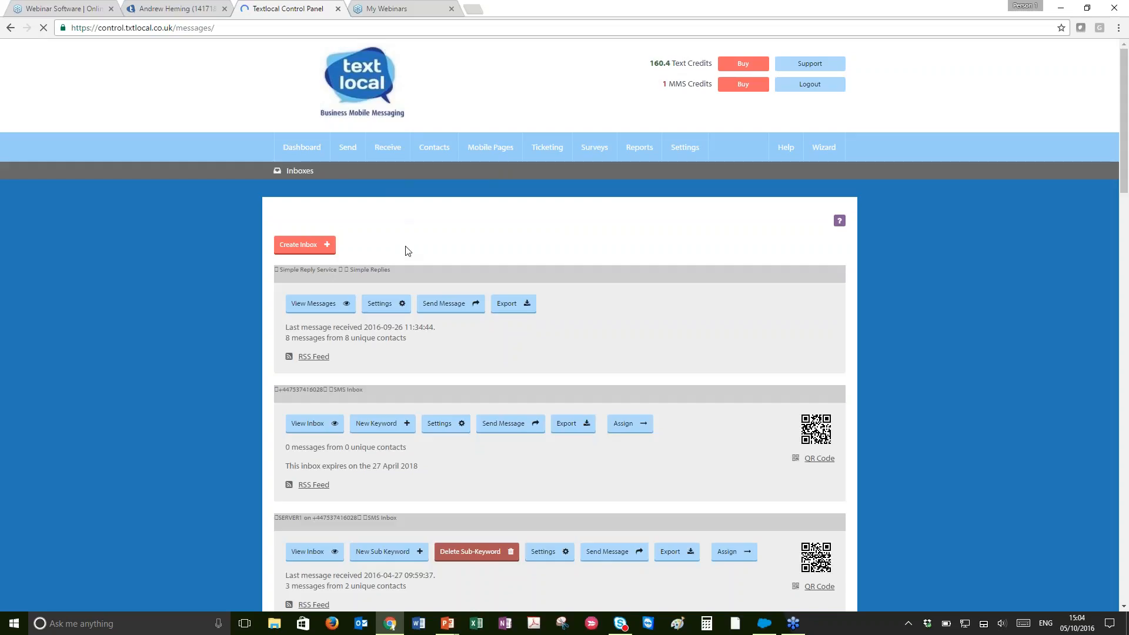
scroll(459, 246, "down", 2)
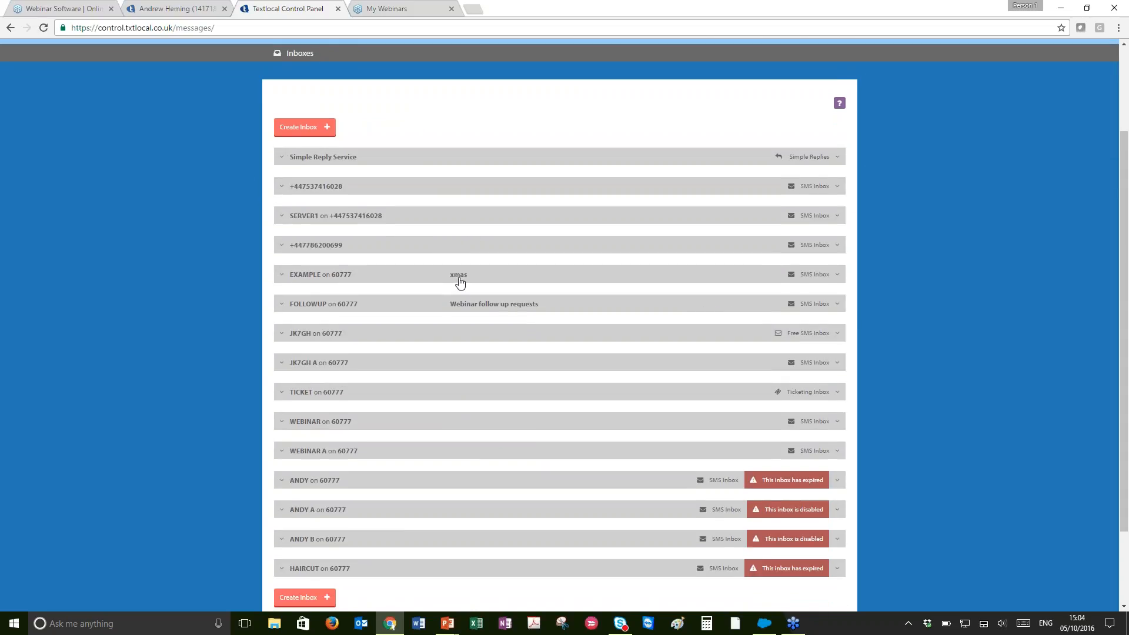
left_click(340, 277)
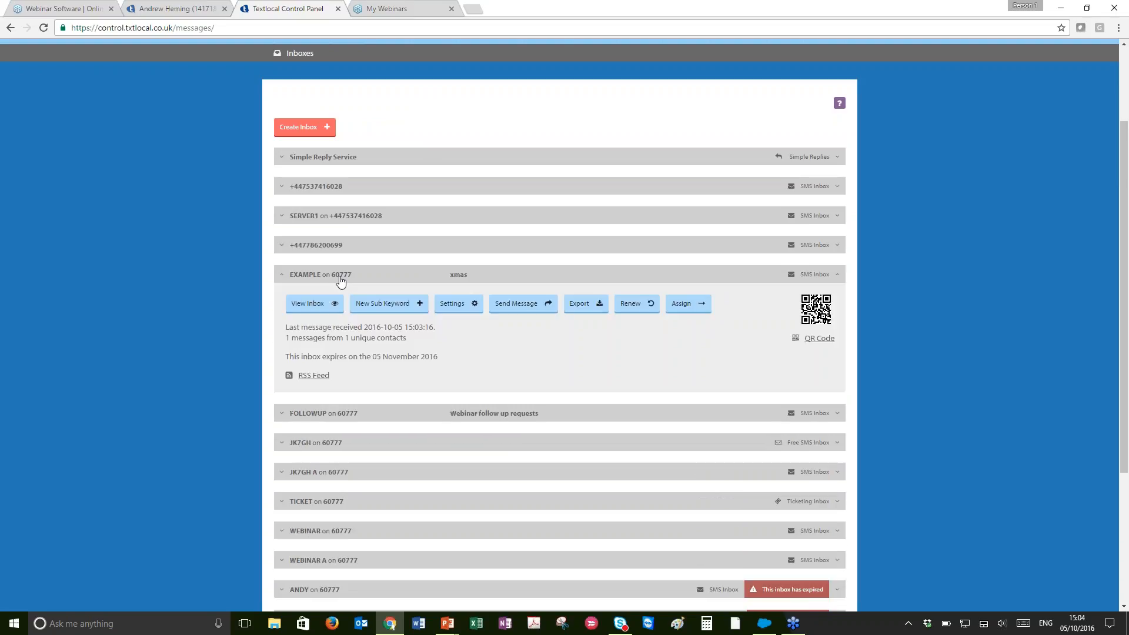
left_click(456, 312)
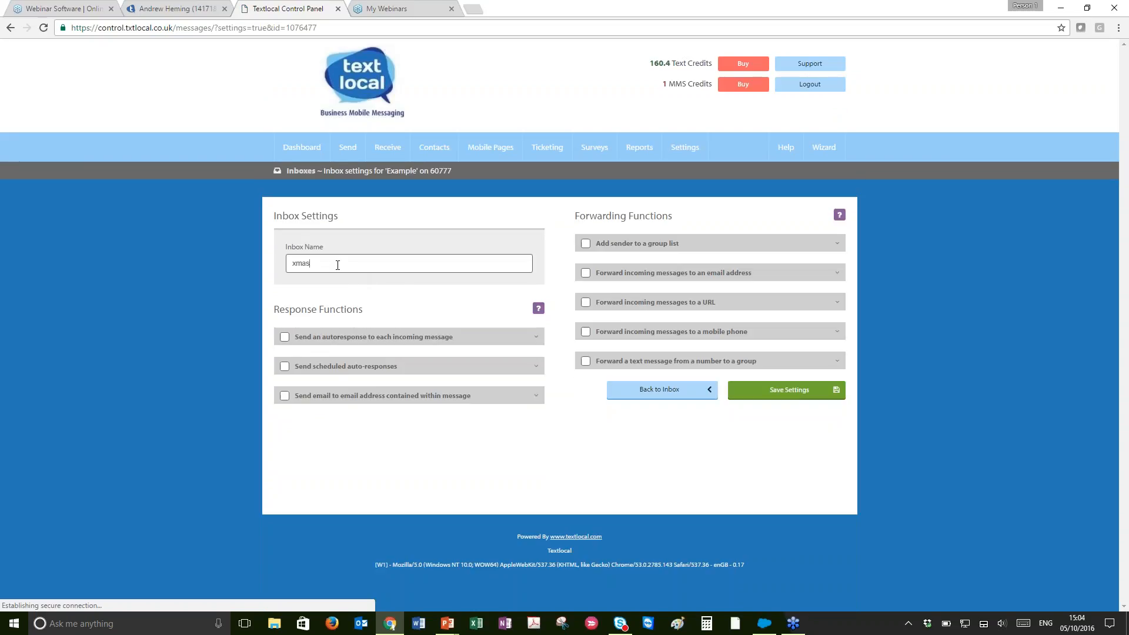
left_click_drag(337, 265, 273, 271)
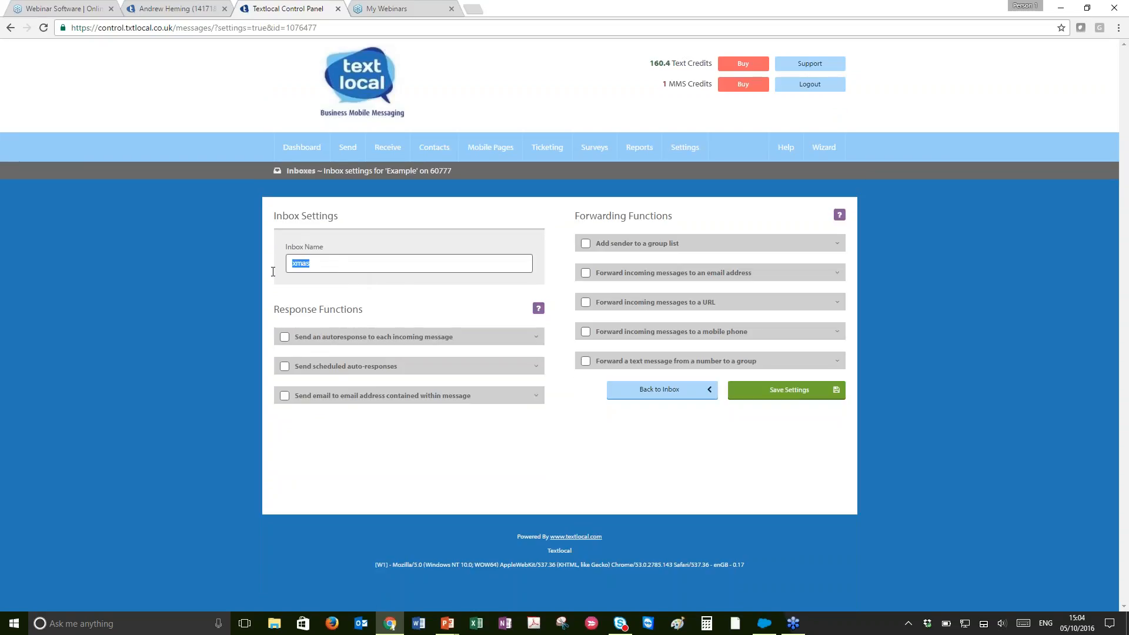
key("BackSpace")
Enable the autoresponse to each incoming message, keeping TEXTLOCAL as the sender name
left_click(410, 343)
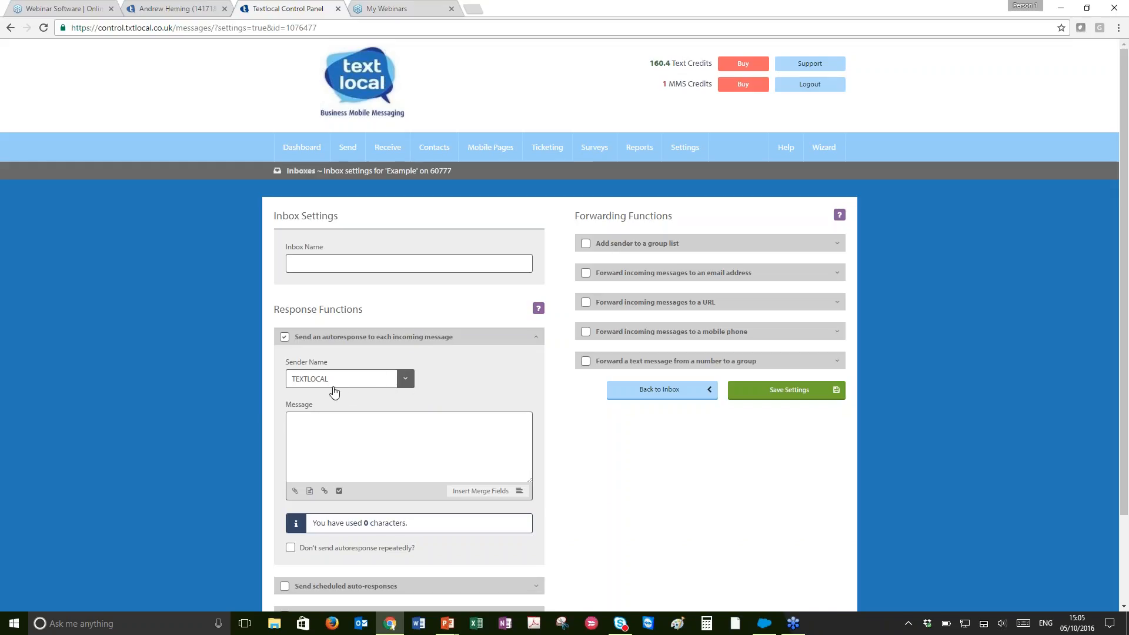
left_click(393, 385)
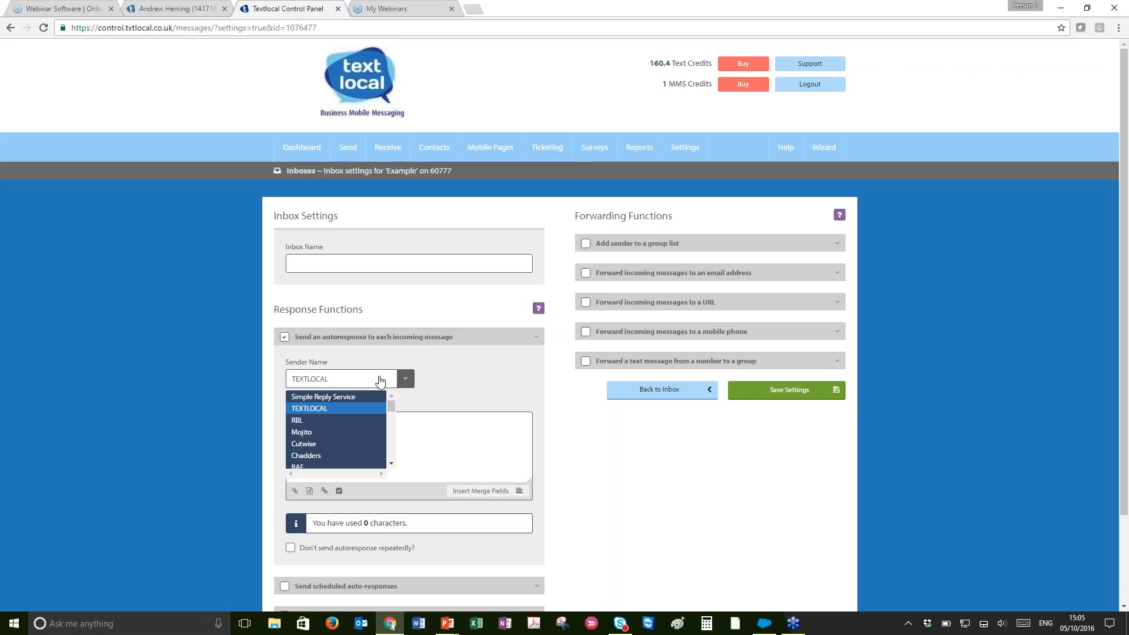
left_click(261, 421)
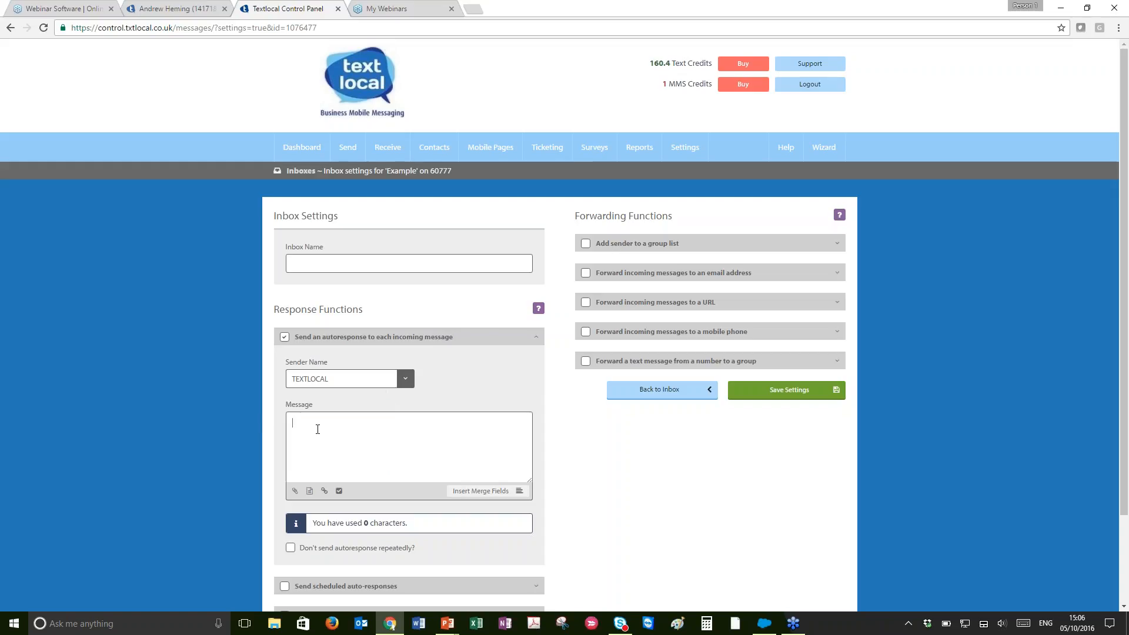
Enter the autoresponse message 'Thank you for entering, we will be in touch with the winner soon!' and save the settings
type("Thank you for entering, we will be in touch with the ")
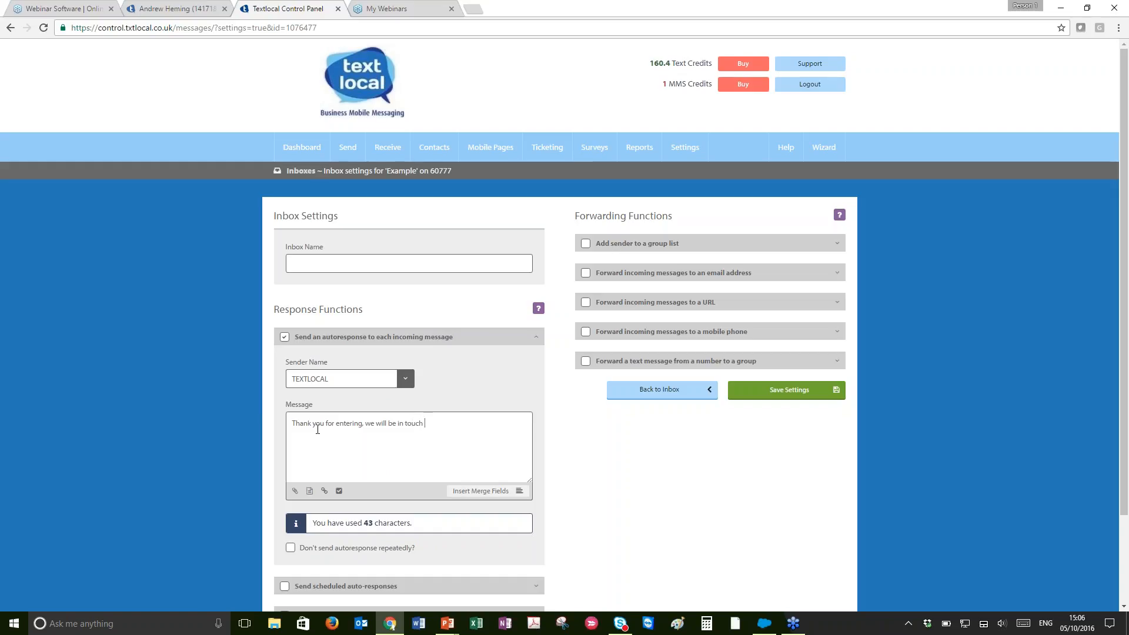
type("winner soon!")
left_click(736, 391)
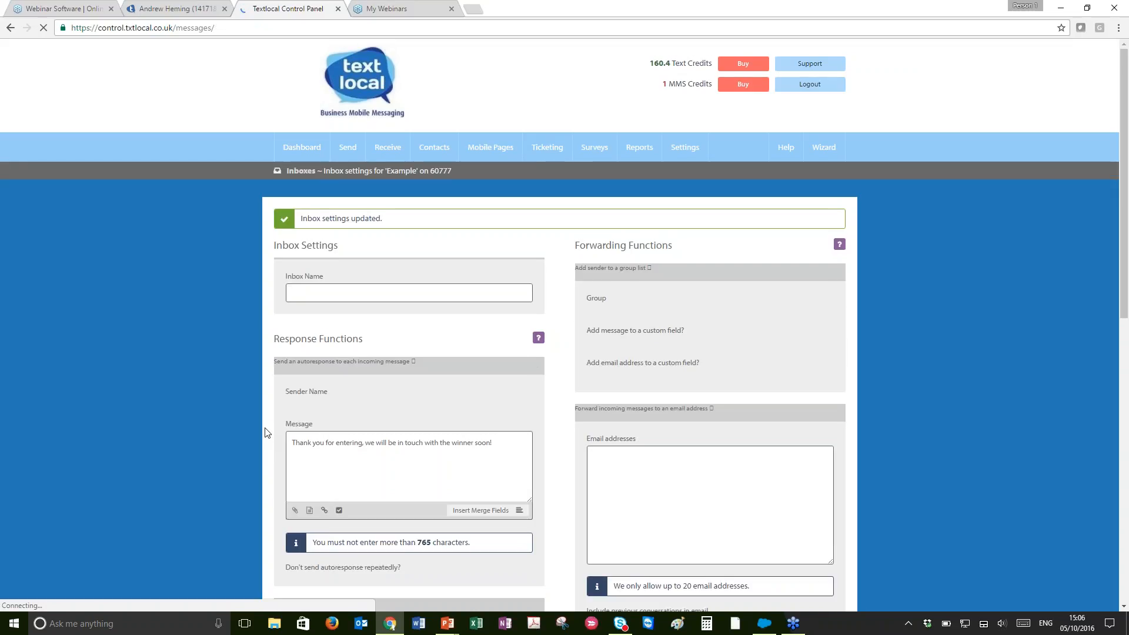
Replace the autoresponse message with 'Thank you for the message, please click this link for more info'
scroll(268, 433, "down", 1)
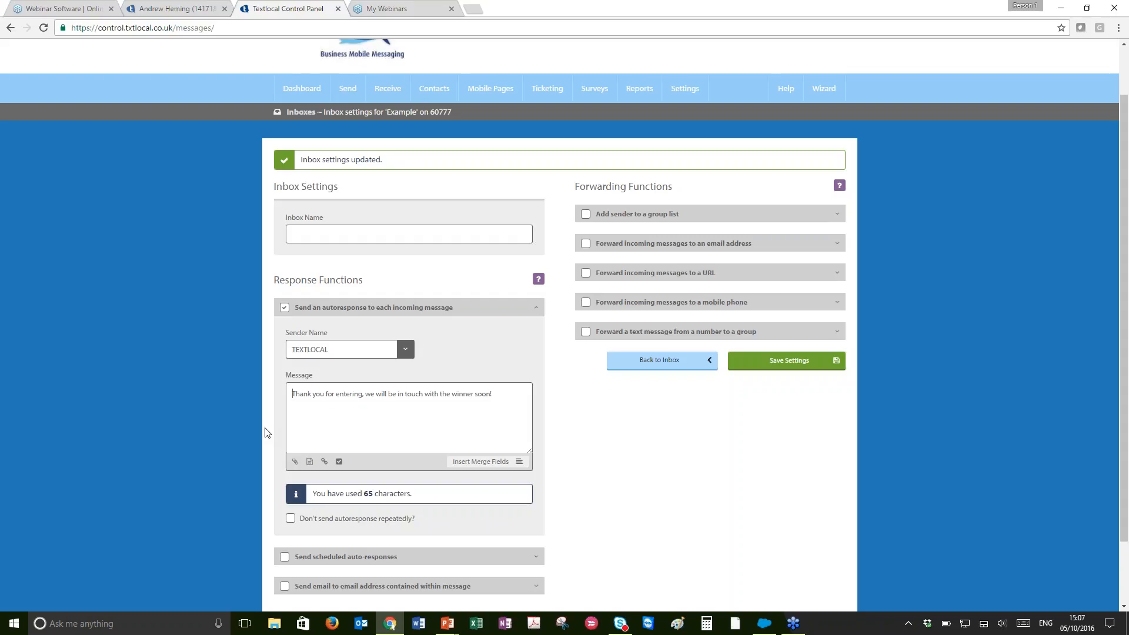
left_click_drag(495, 393, 277, 388)
key("BackSpace")
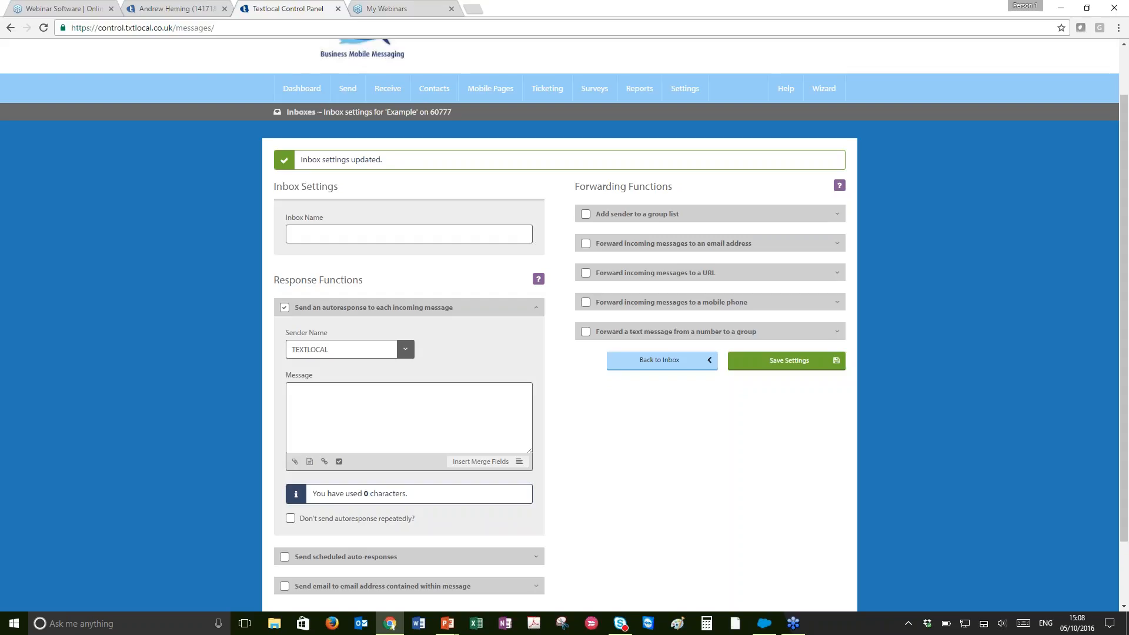
type("Thank you for the message, please cl")
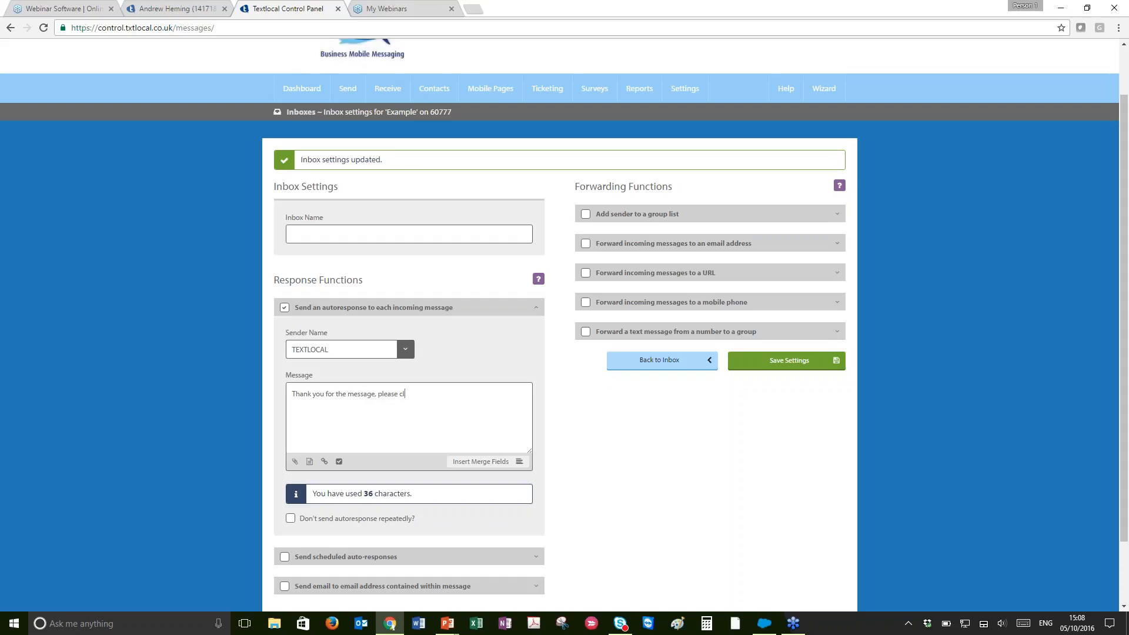
type("ick this link for more info")
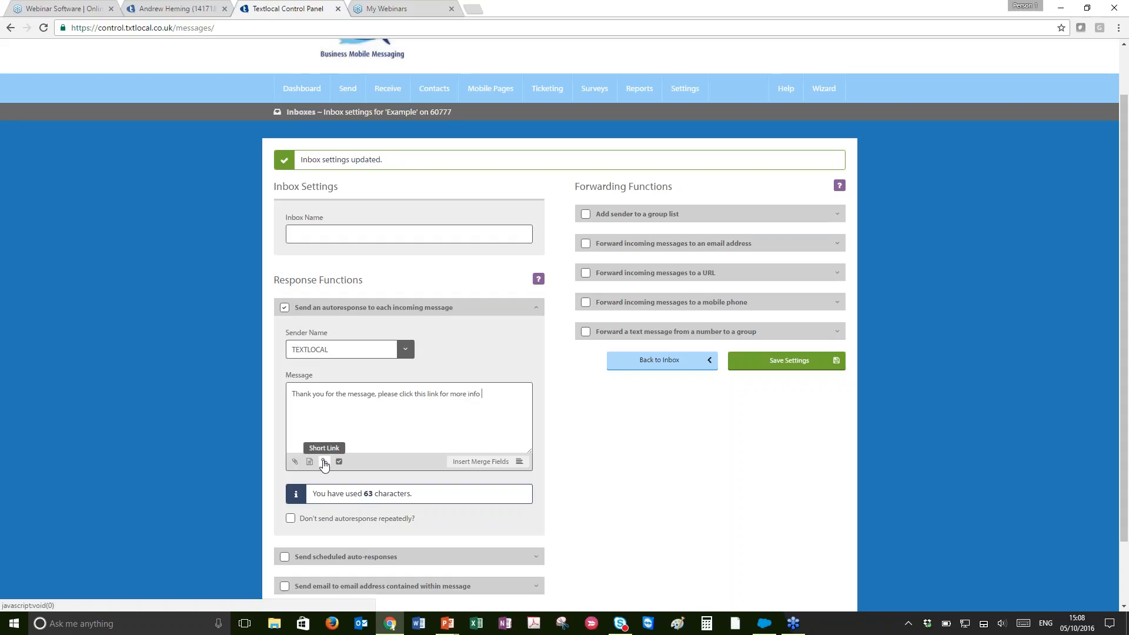
left_click(324, 462)
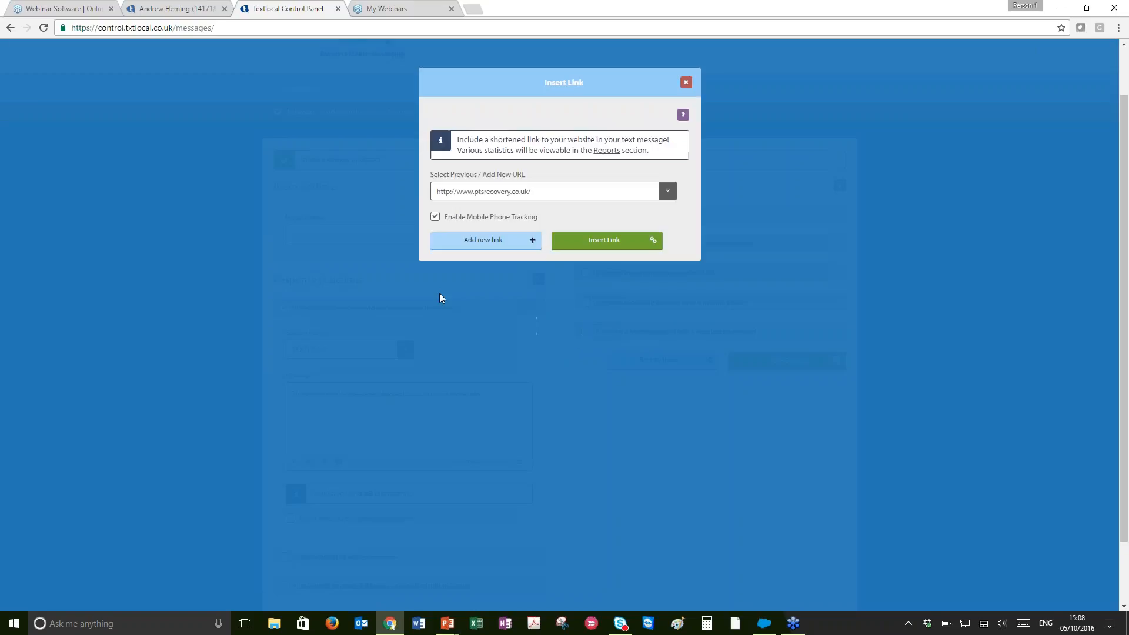
left_click(667, 191)
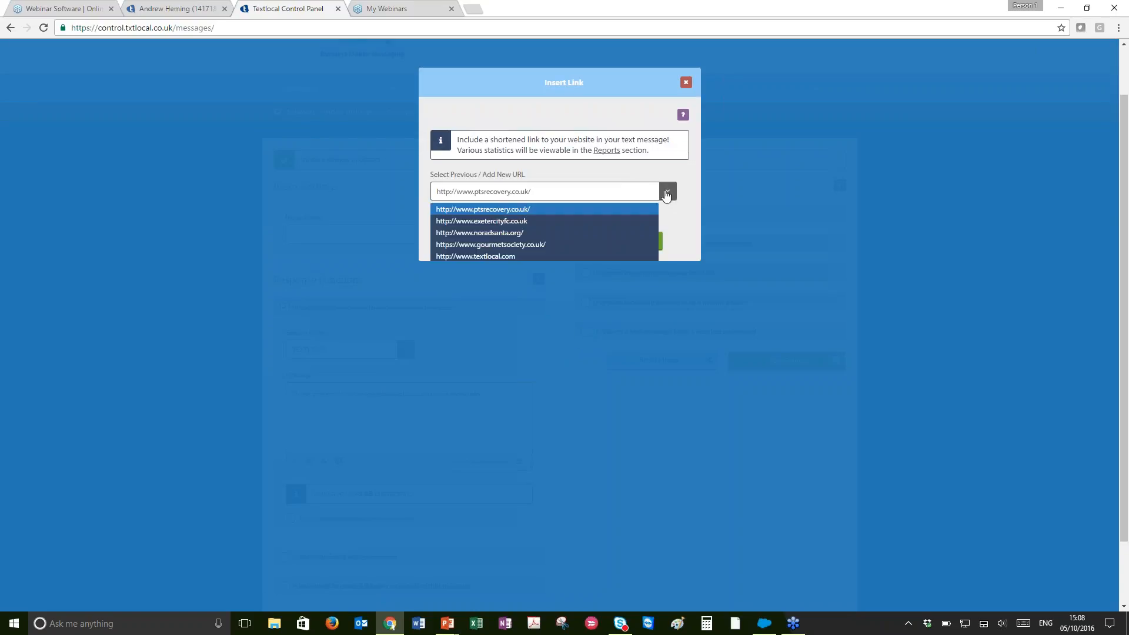
scroll(631, 226, "down", 1)
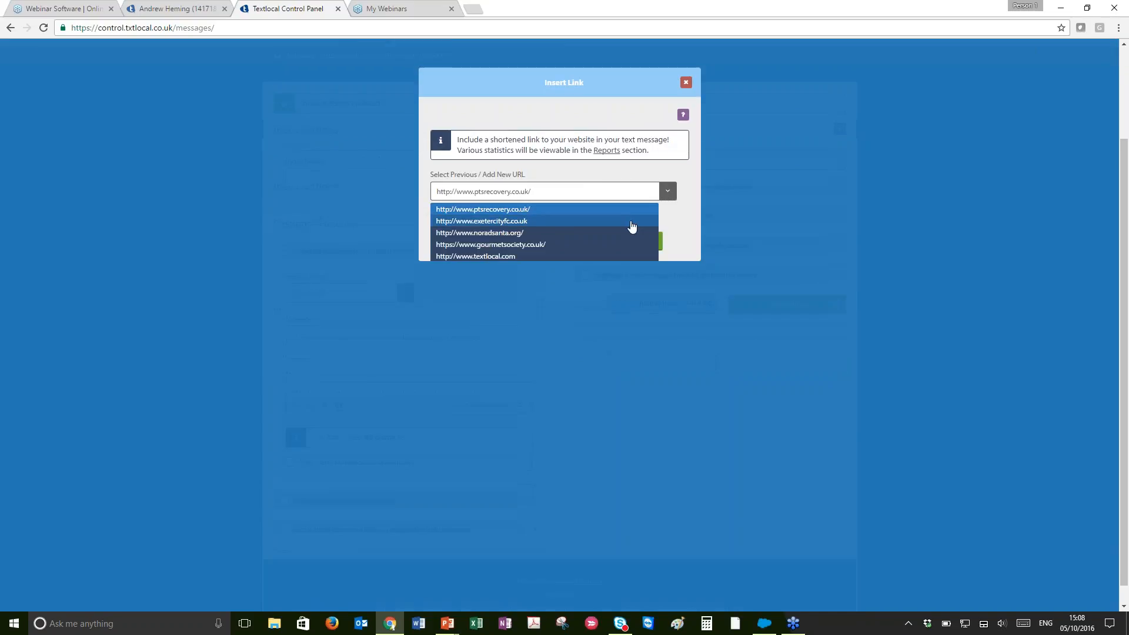
left_click(563, 257)
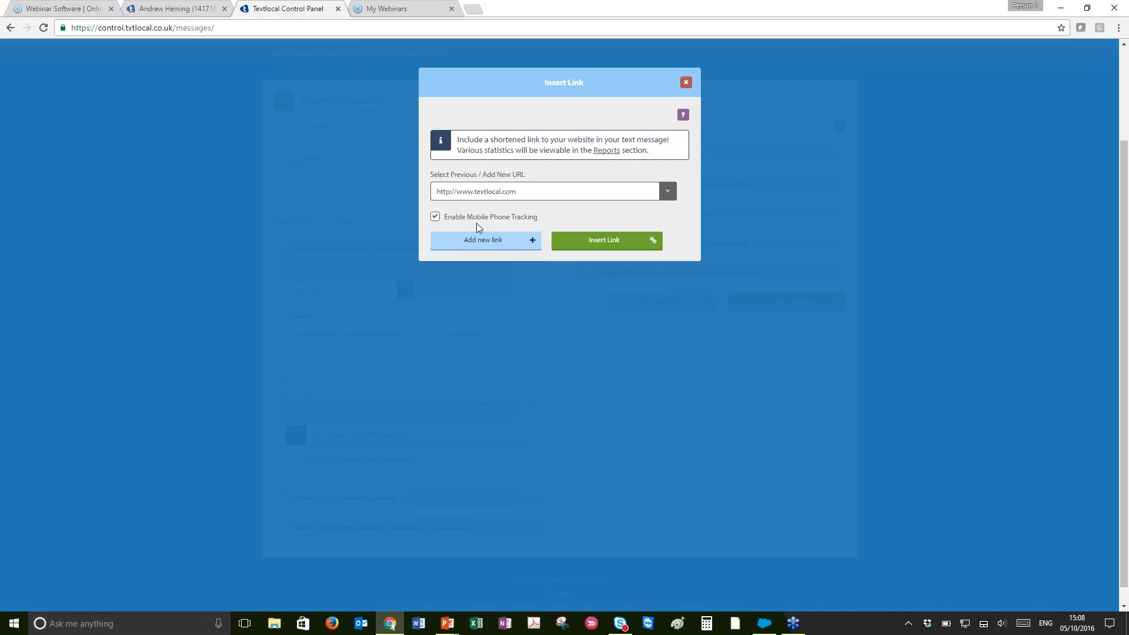
left_click(573, 243)
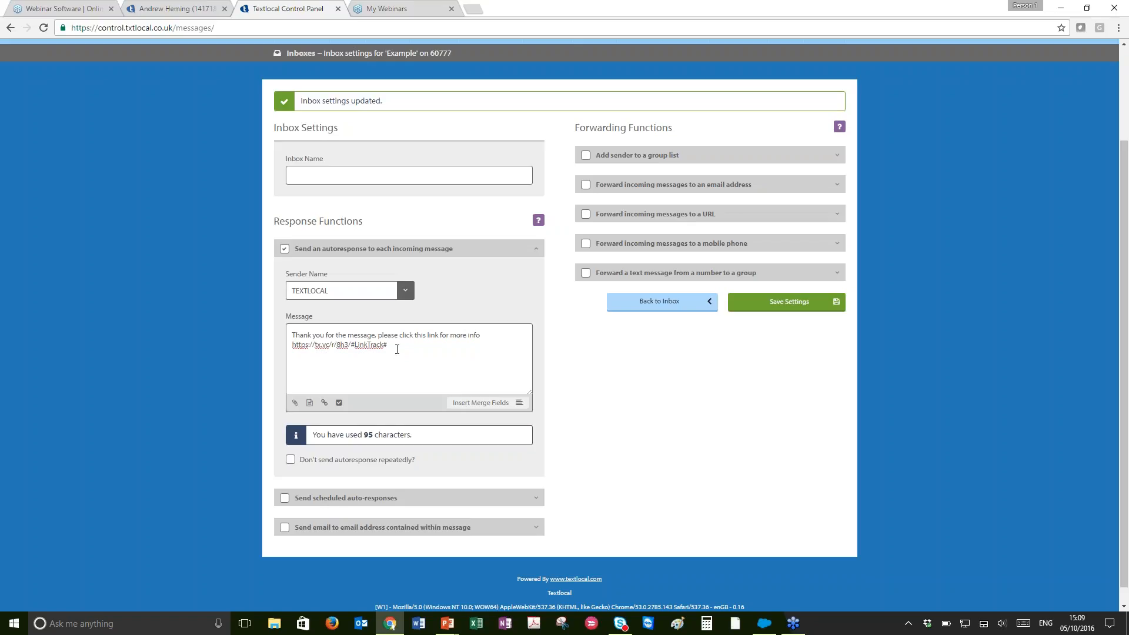
Select the whole autoresponse message with its link and copy it
left_click_drag(397, 349, 293, 335)
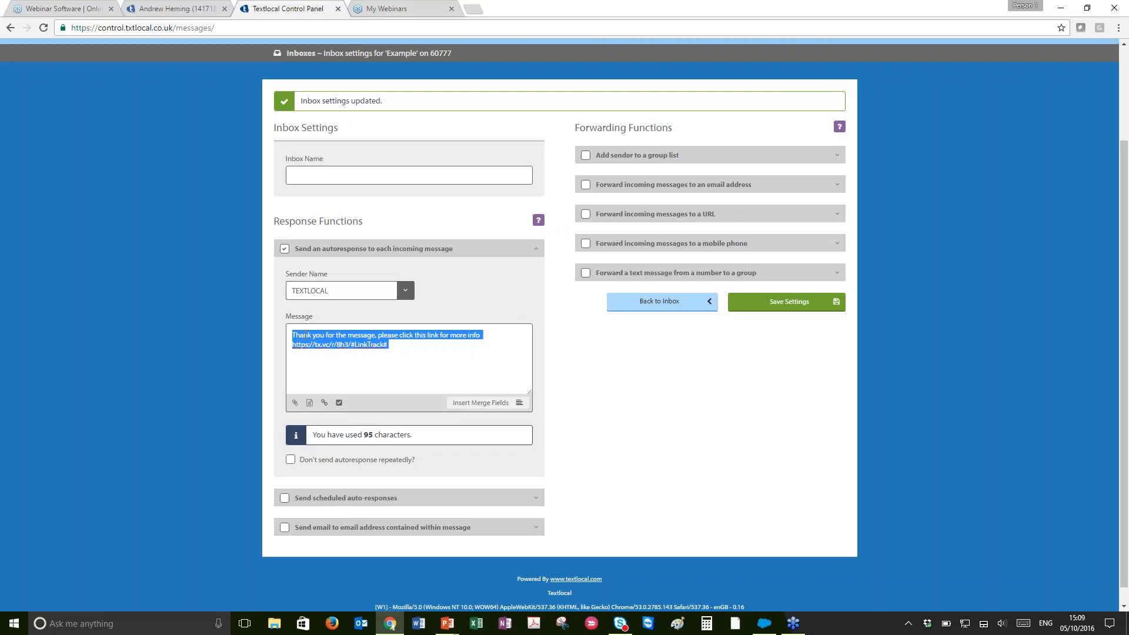
right_click(305, 335)
left_click(327, 356)
Turn off the autoresponse to each incoming message and enable scheduled auto-responses instead
left_click(284, 257)
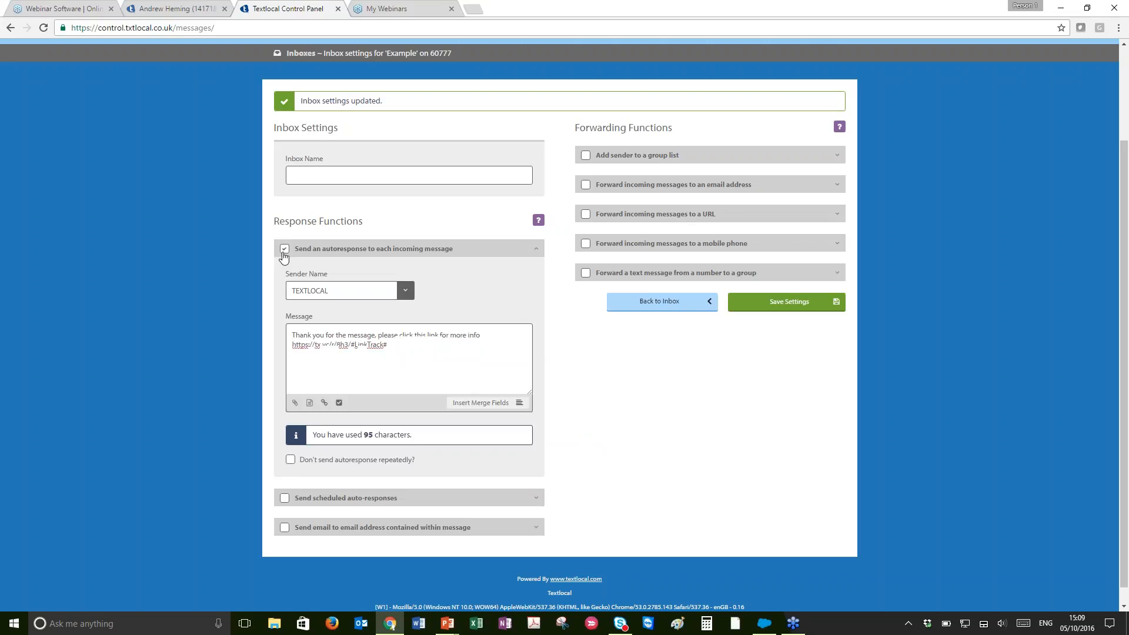
left_click(284, 250)
left_click(285, 396)
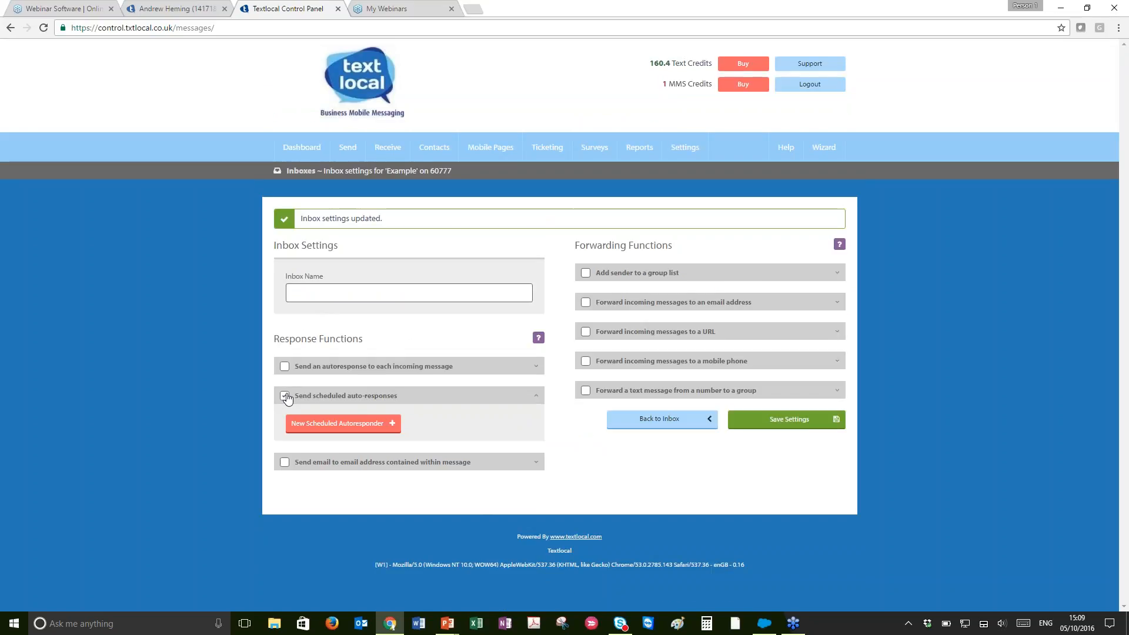
Start a new scheduled autoresponder, leaving the settings page without saving
left_click(307, 423)
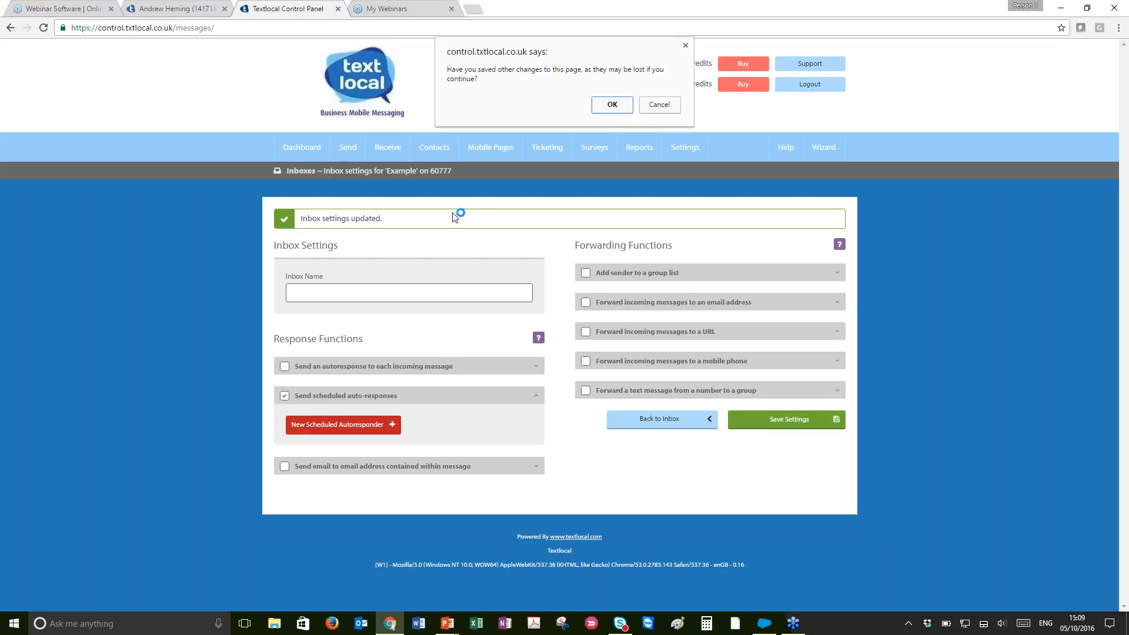
left_click(609, 108)
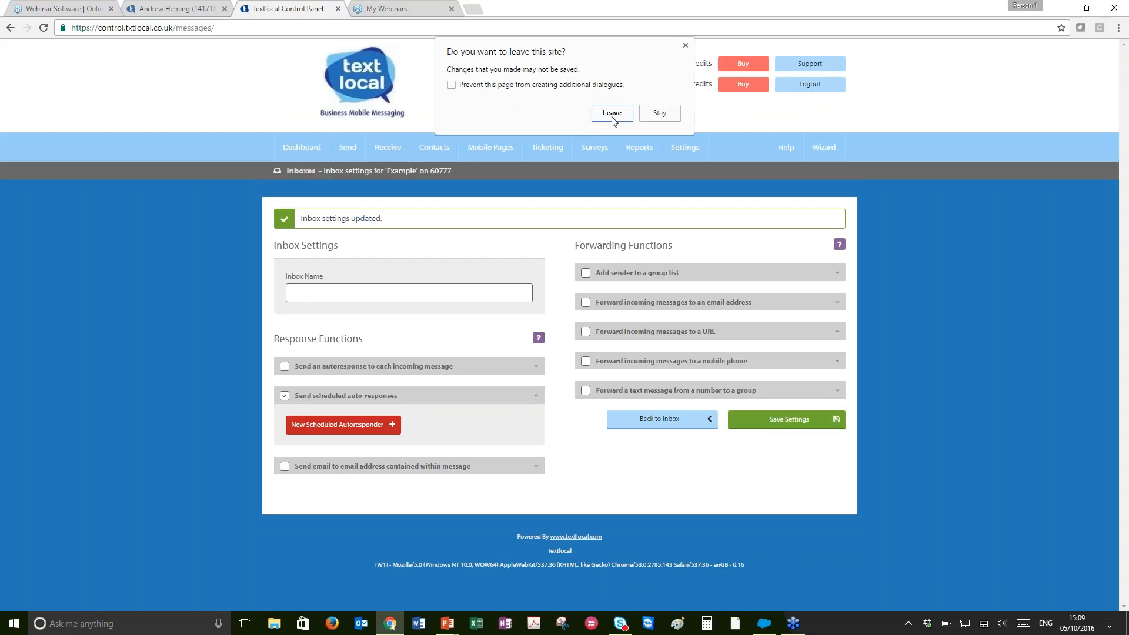
left_click(612, 113)
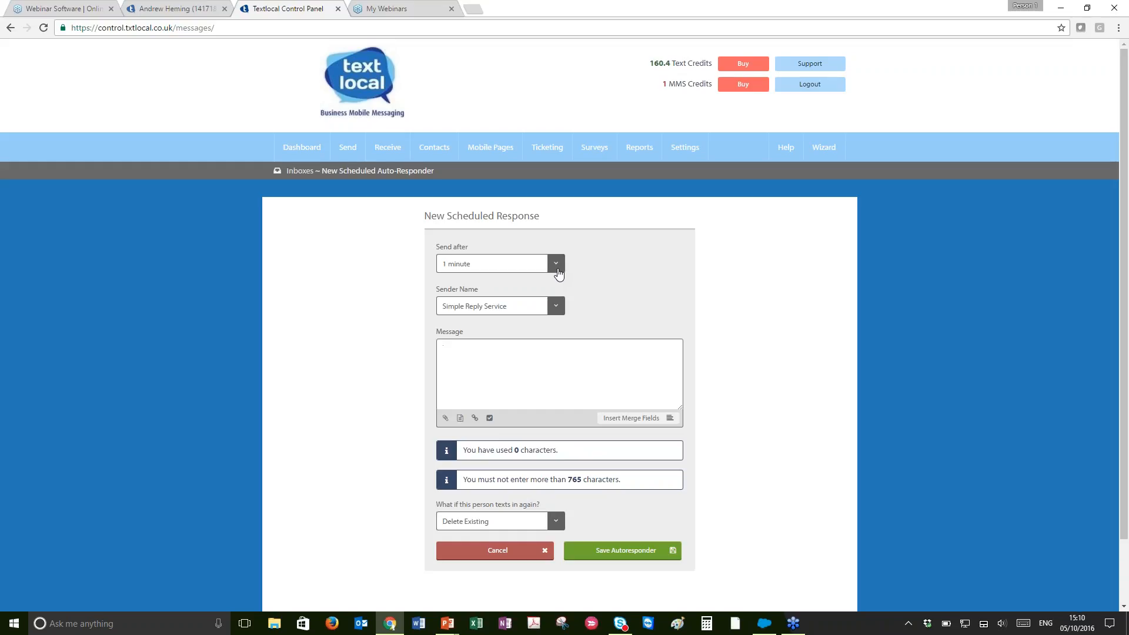
left_click(558, 272)
scroll(532, 297, "down", 10)
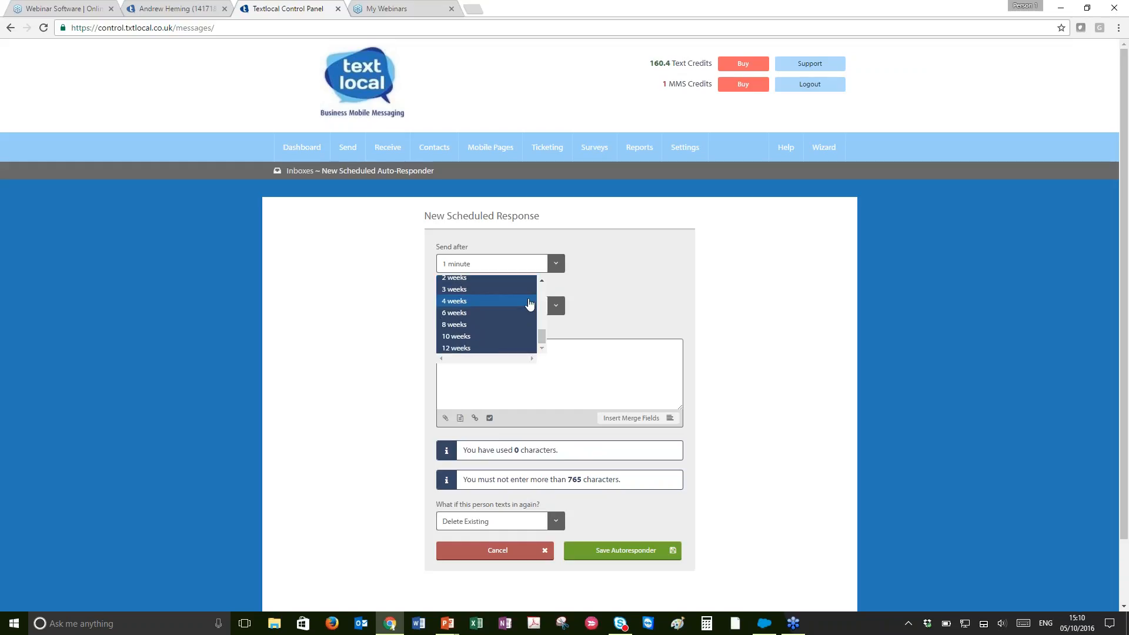
scroll(530, 303, "down", 1)
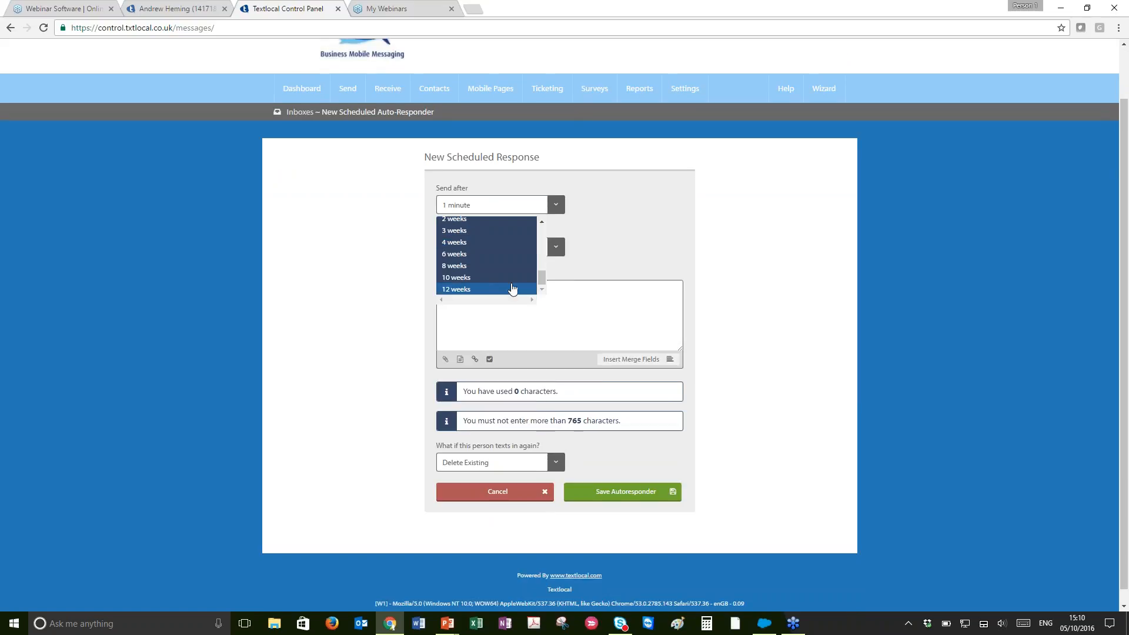
left_click(568, 255)
left_click(556, 254)
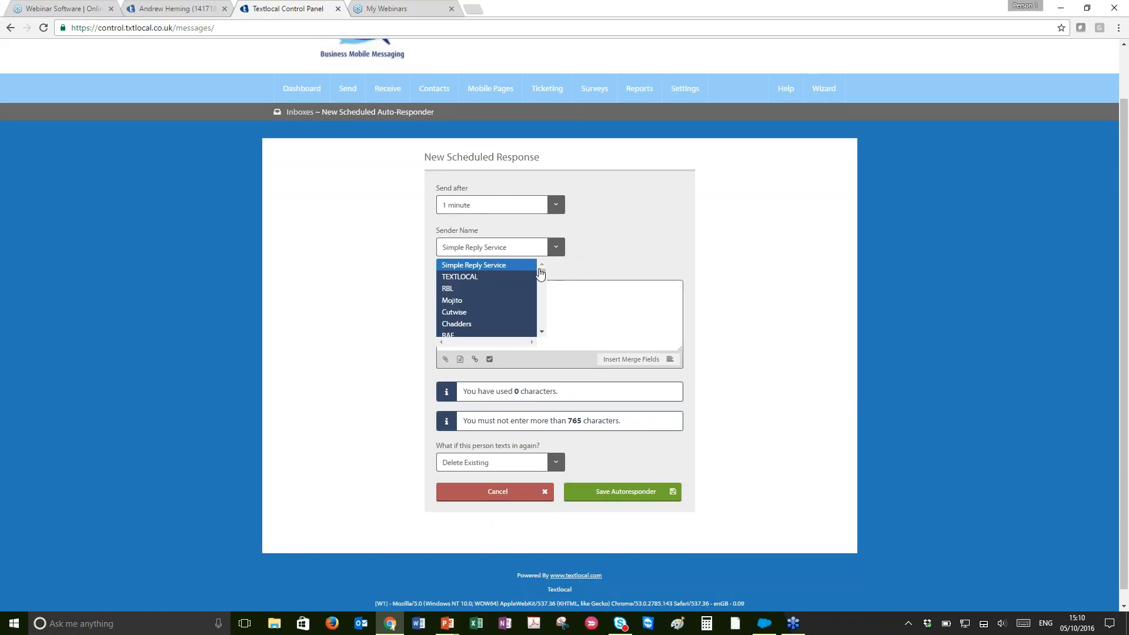
left_click(528, 278)
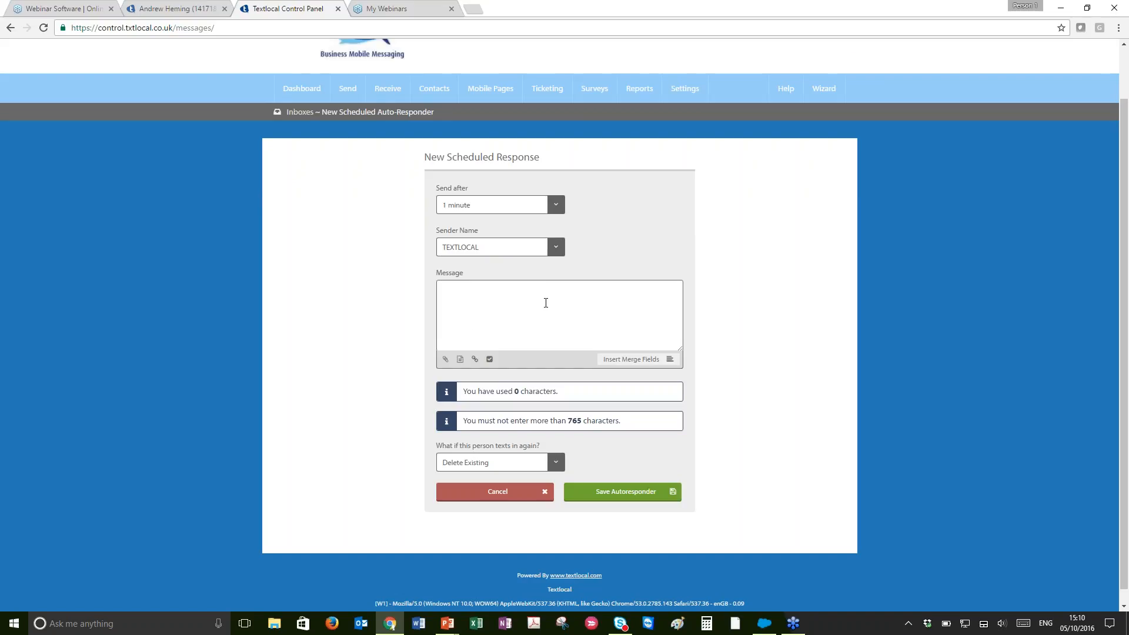
right_click(546, 303)
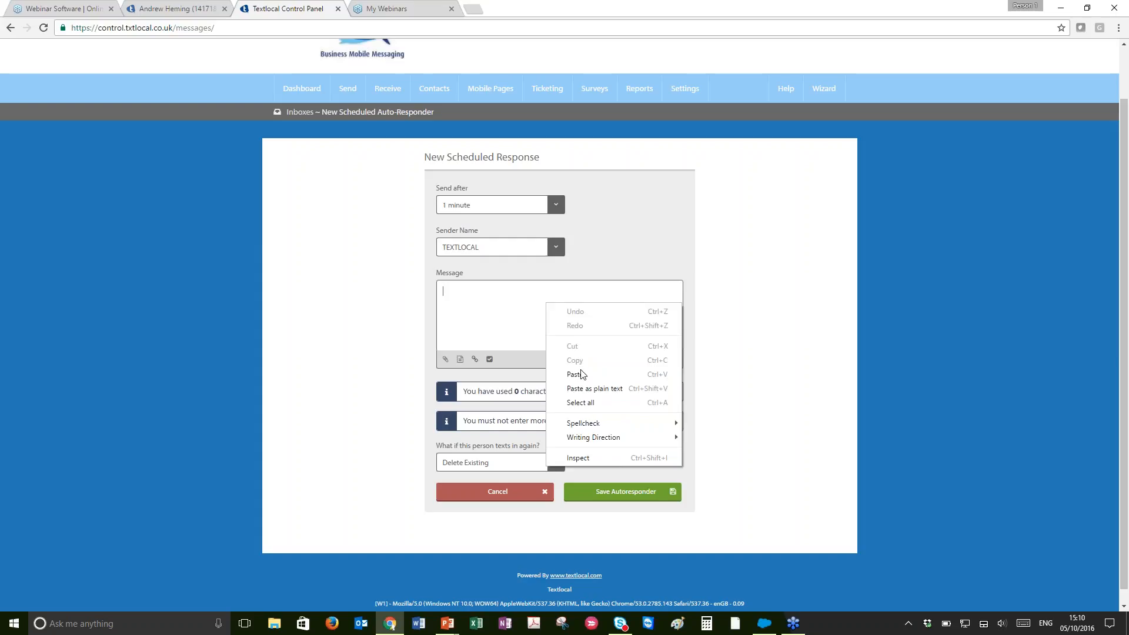
left_click(580, 366)
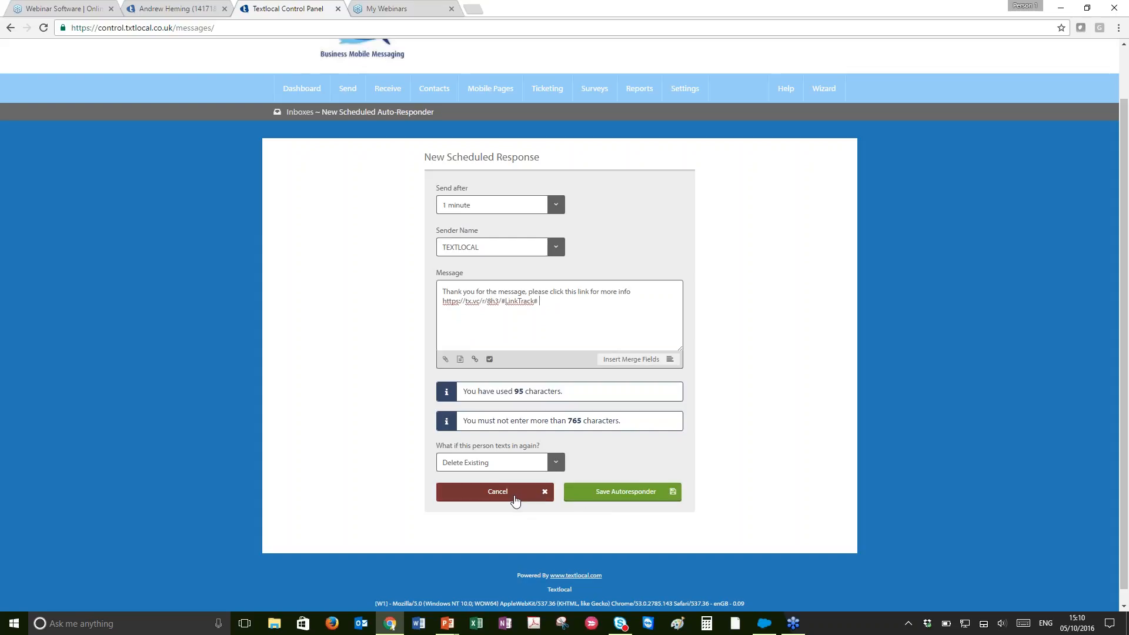
left_click(514, 499)
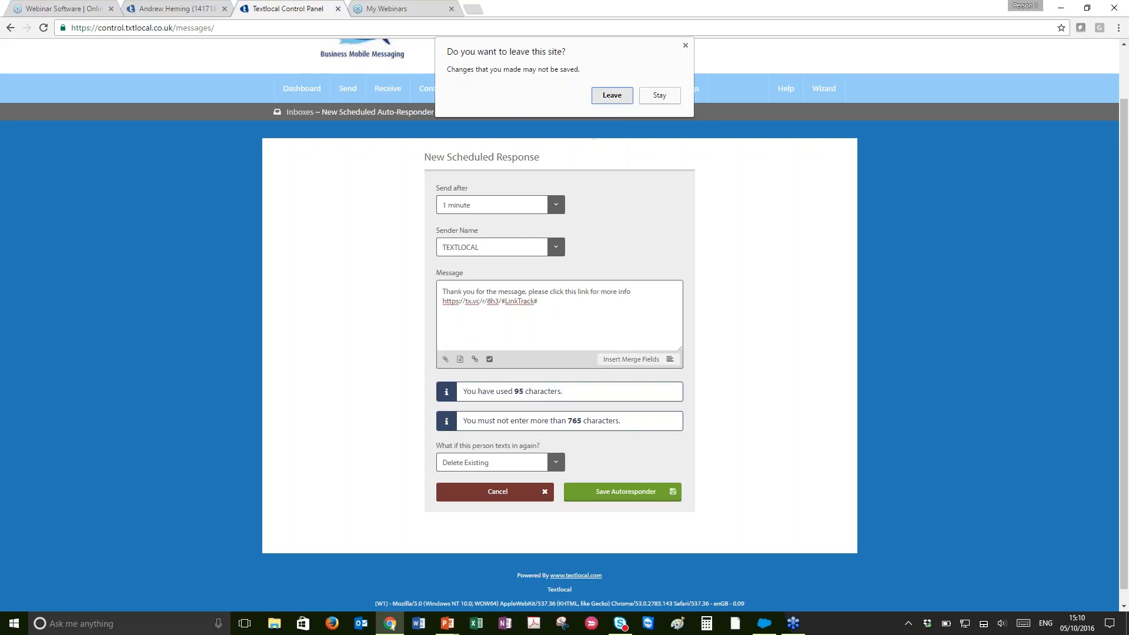
left_click(612, 93)
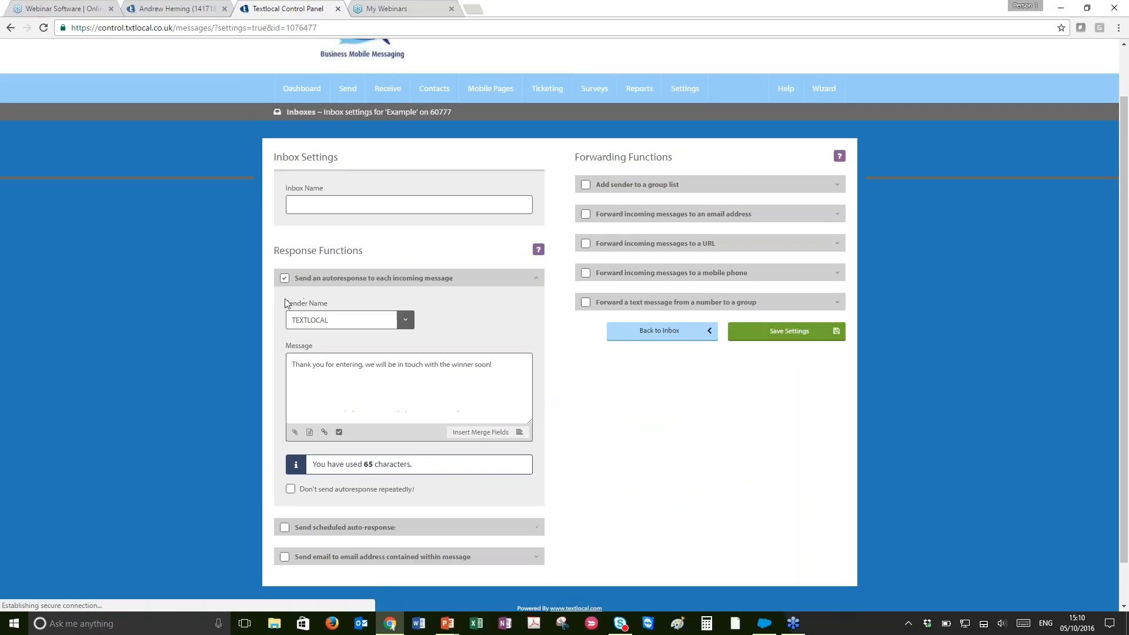
Enable scheduled auto-responses and open a new scheduled autoresponder without saving the inbox settings
scroll(282, 302, "down", 1)
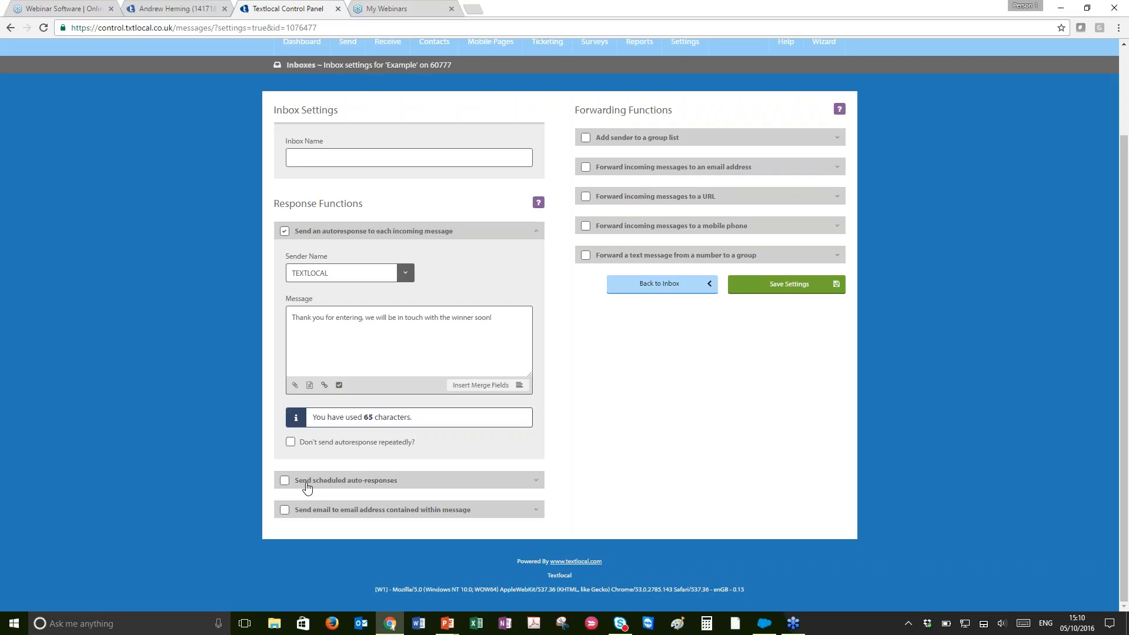
left_click(284, 485)
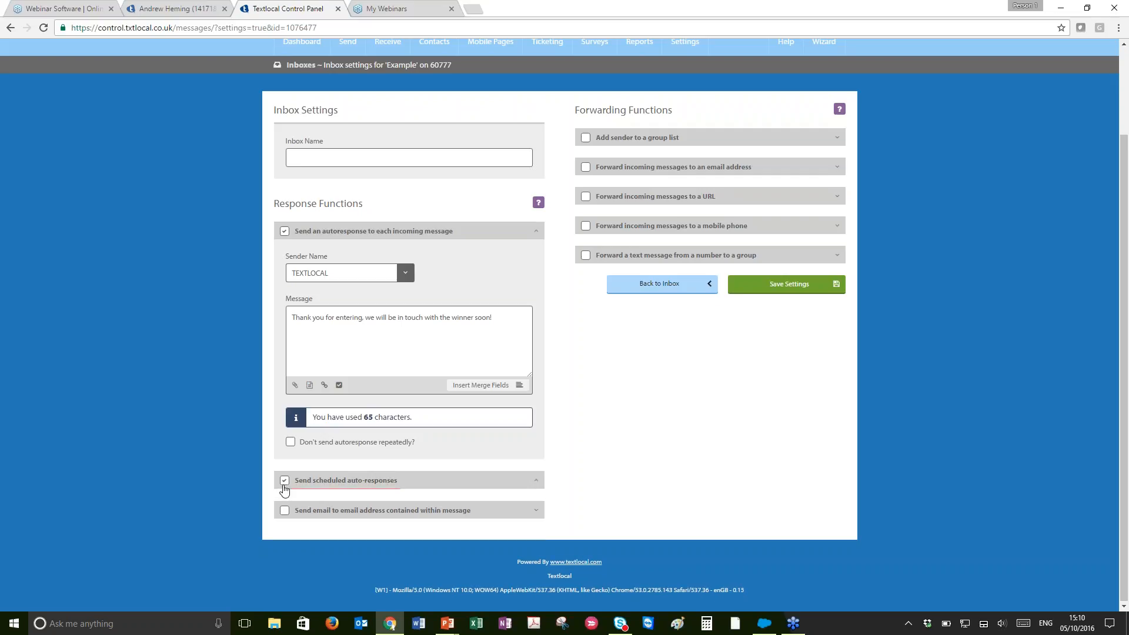
left_click(309, 509)
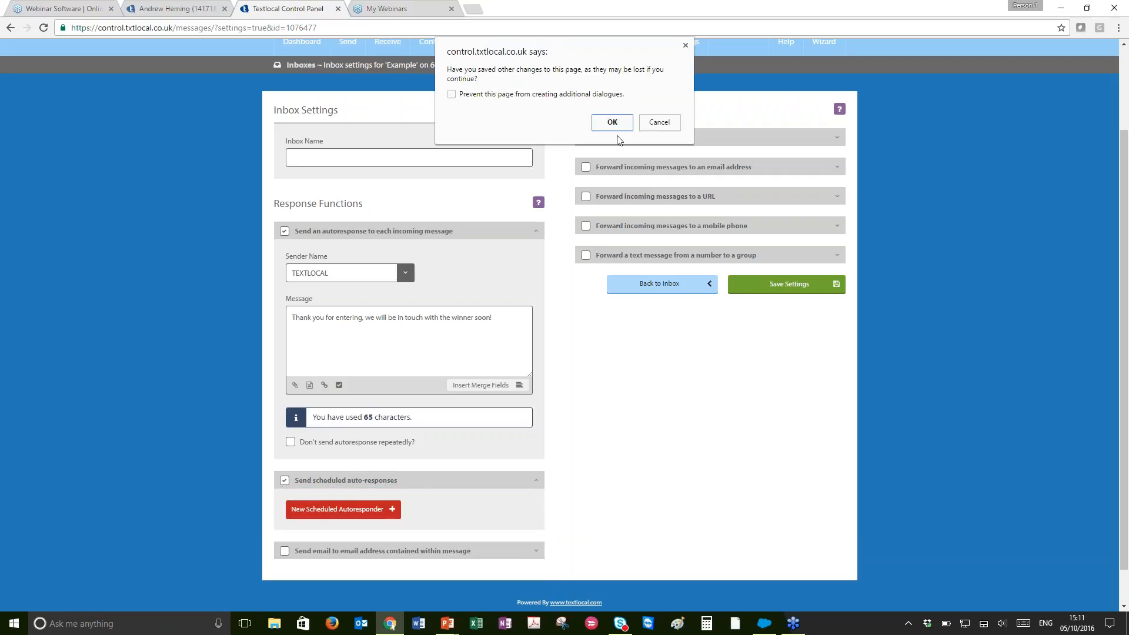
left_click(614, 125)
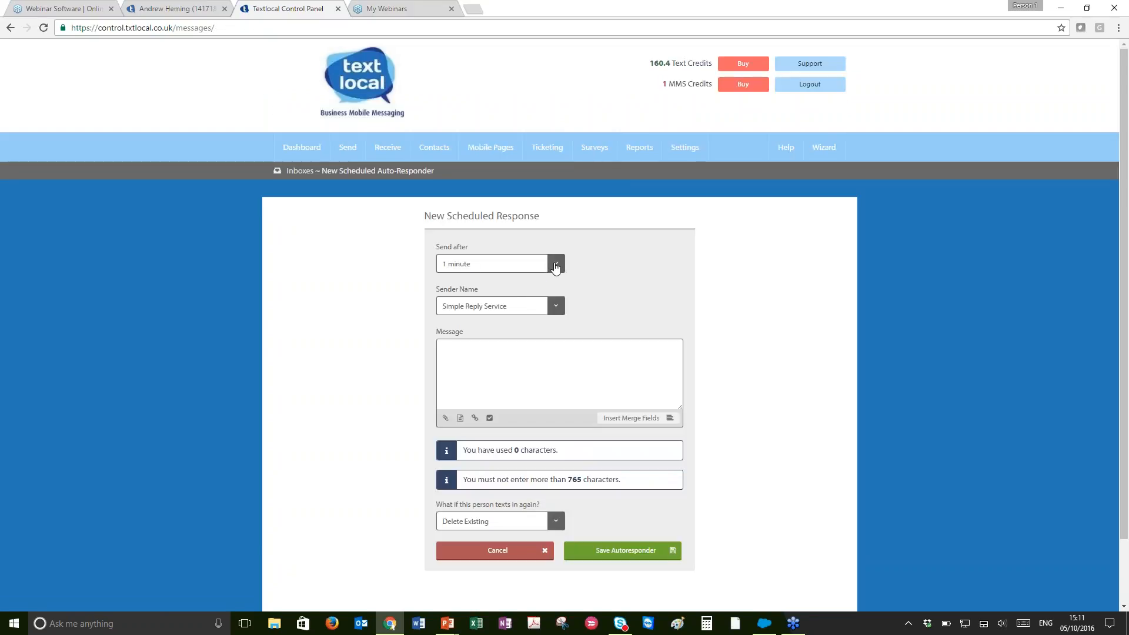
Set the scheduled response to send after 10 days with TEXTLOCAL as the sender name
left_click(554, 266)
scroll(516, 331, "down", 10)
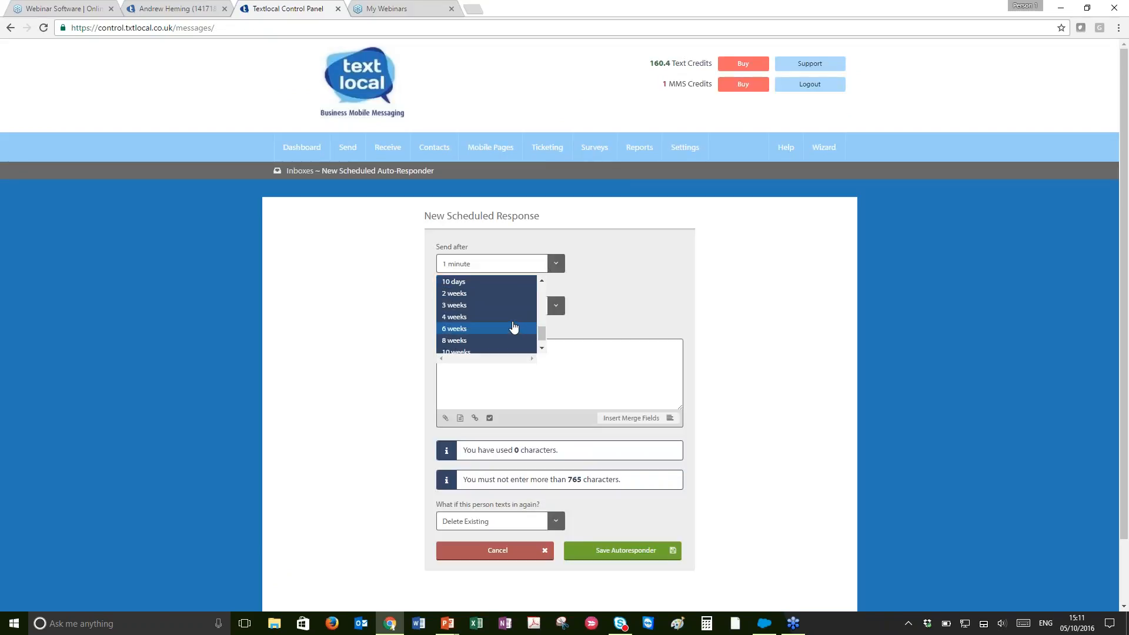
left_click(476, 293)
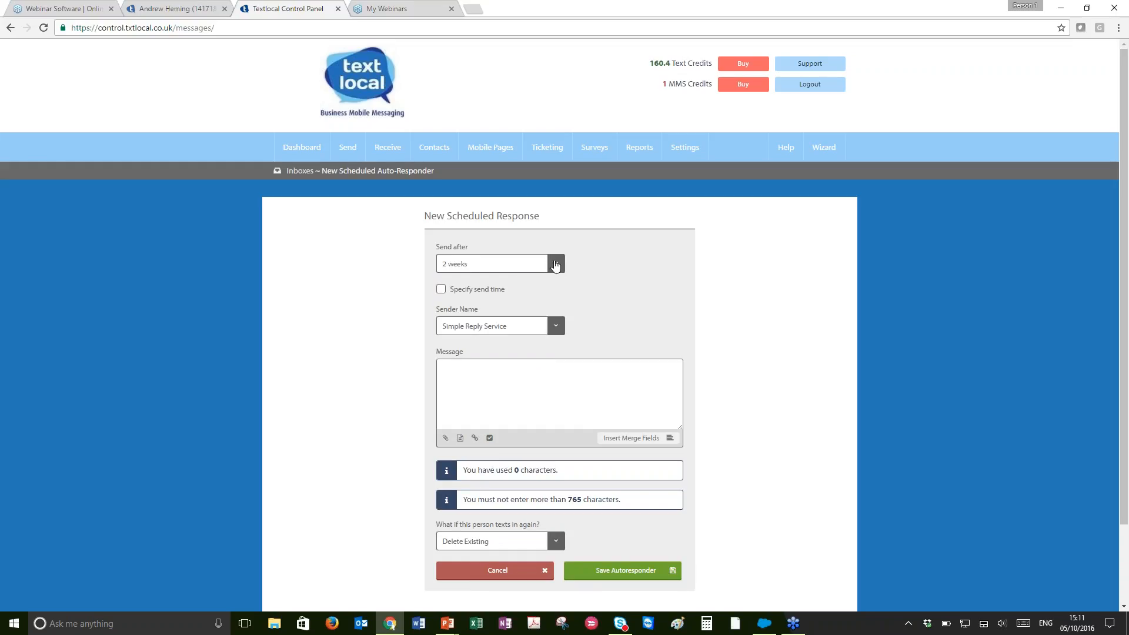
left_click(553, 264)
left_click(512, 287)
left_click(554, 327)
left_click(523, 356)
Write the scheduled message 'I am sorry, you have not won this time, please enter our competition again next time'
type("am sorry")
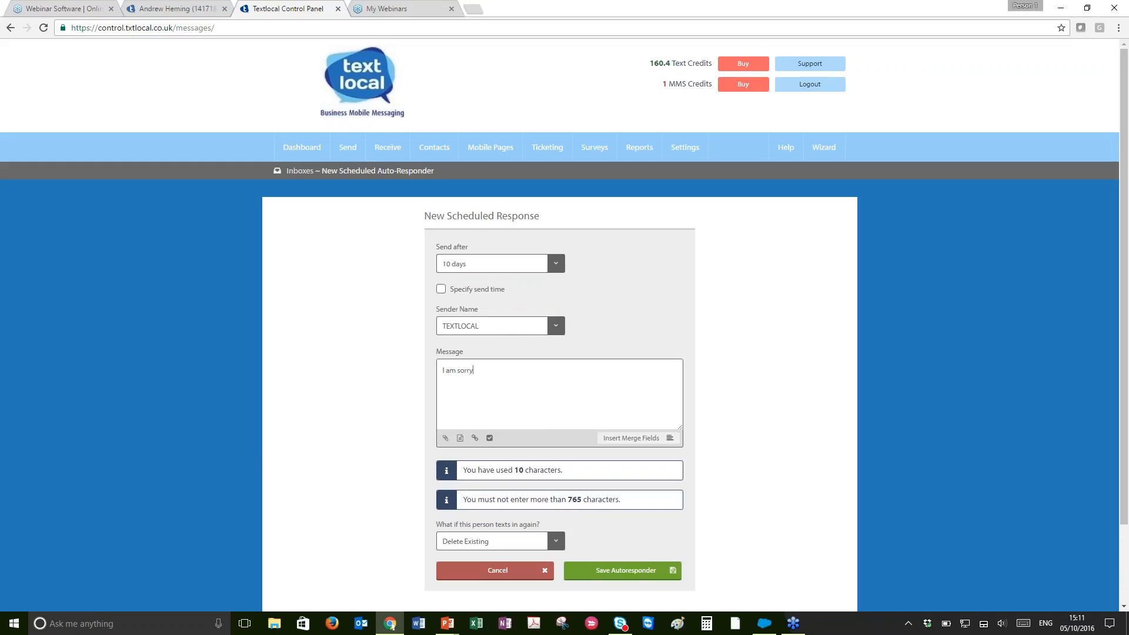
type(", you have not won this time, please enter o")
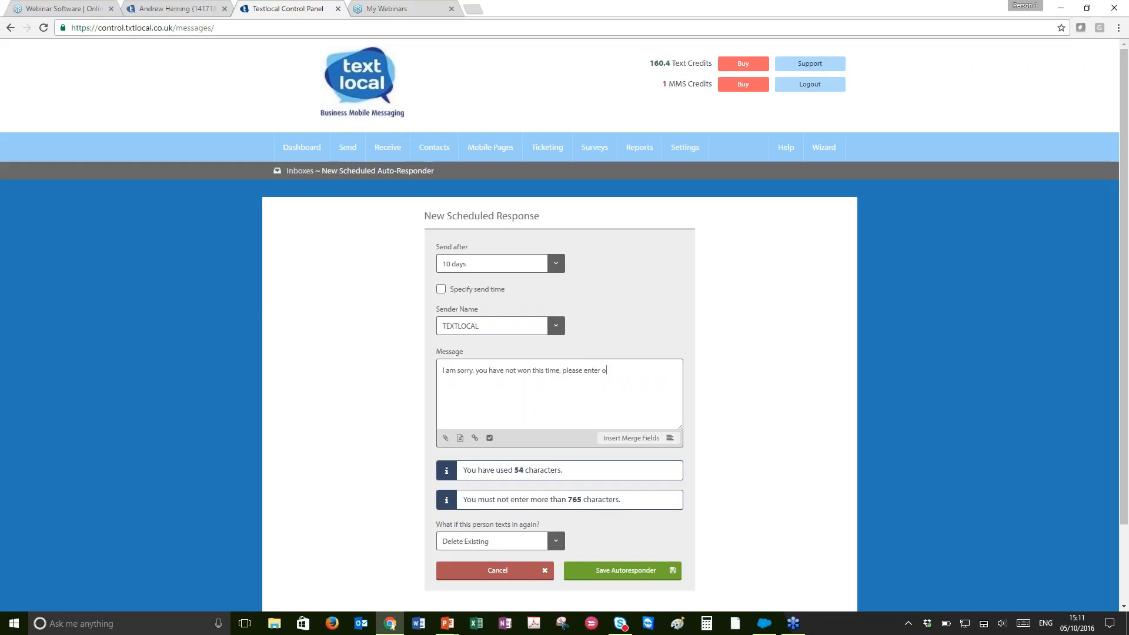
type("ur compertition again next time")
Abandon the unsaved scheduled response and return to the list of inboxes
right_click(626, 369)
left_click(666, 140)
mouse_move(386, 150)
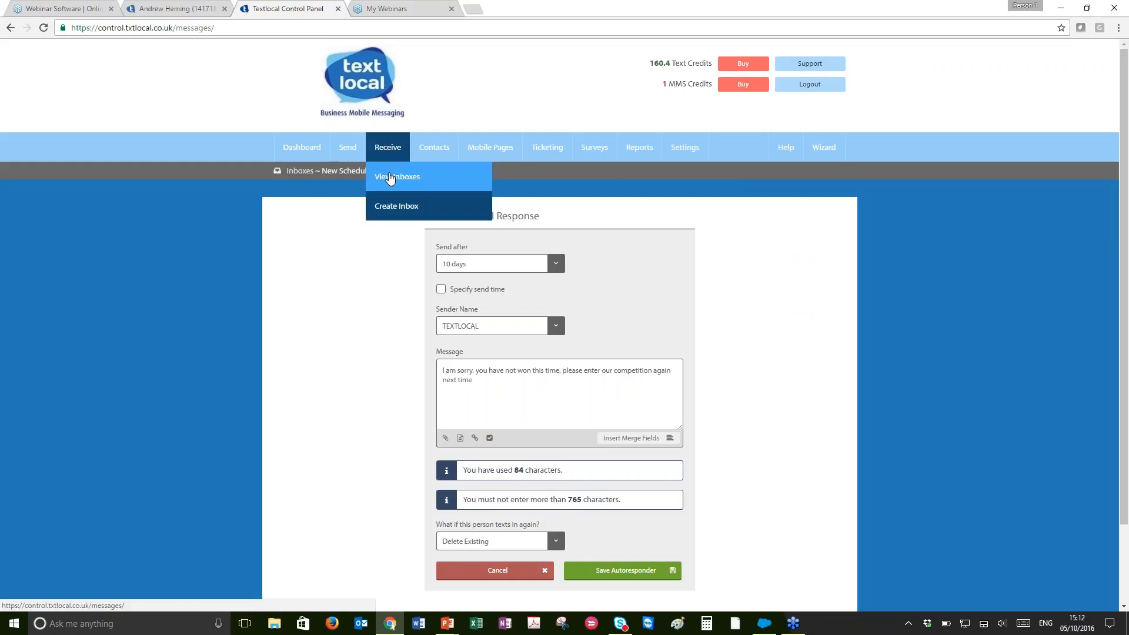
left_click(390, 178)
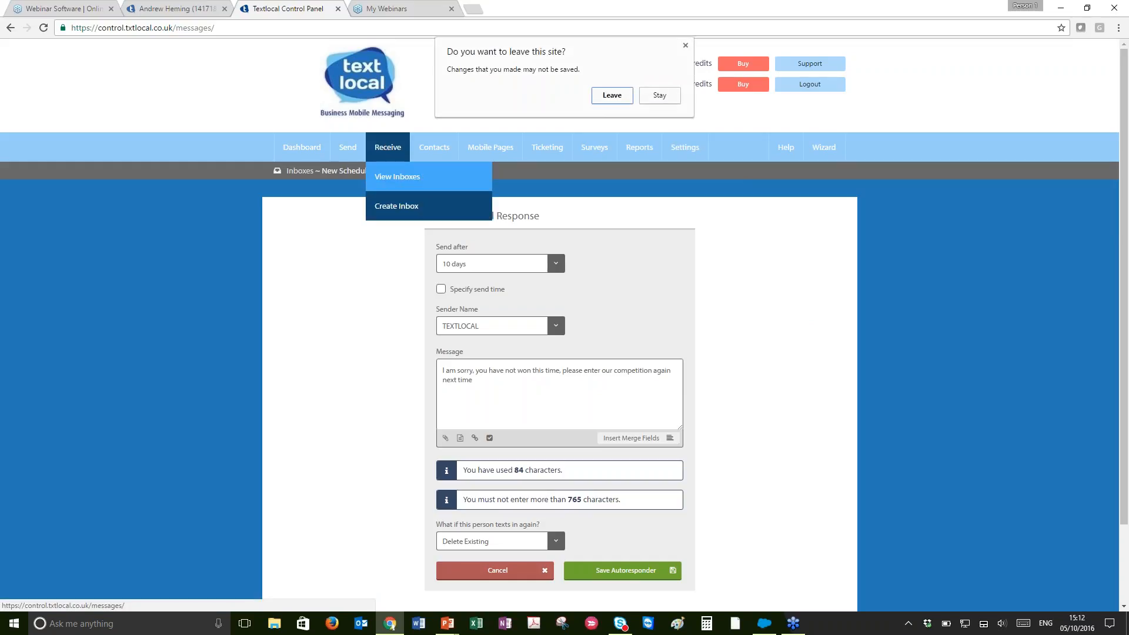
left_click(616, 98)
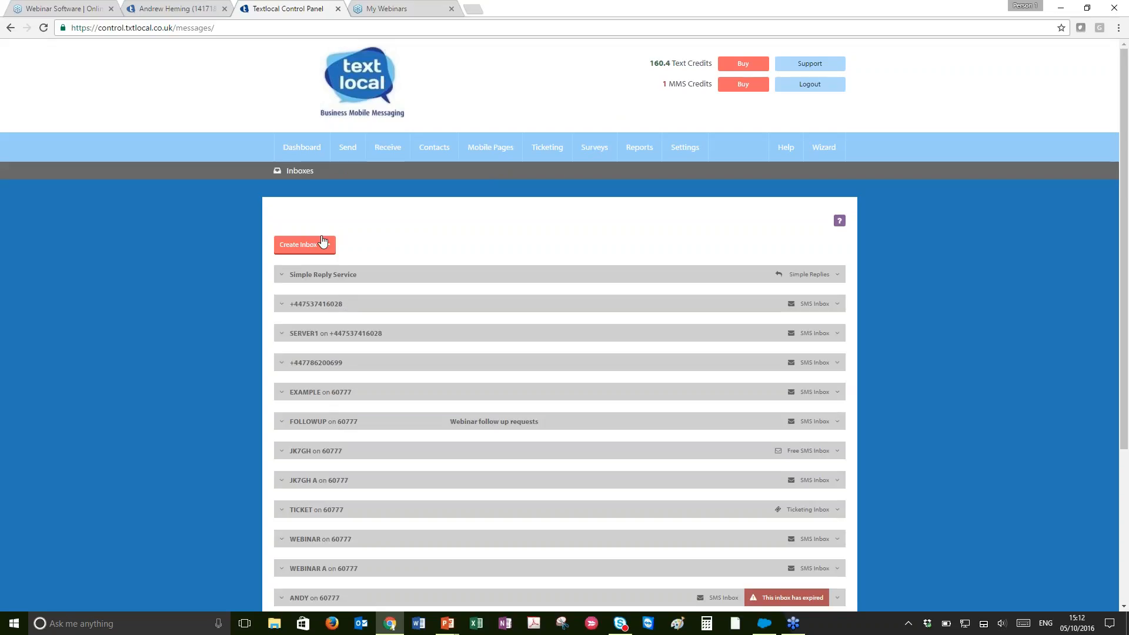
Open the settings of the EXAMPLE inbox from the inbox list
mouse_move(387, 151)
left_click(393, 179)
left_click(302, 396)
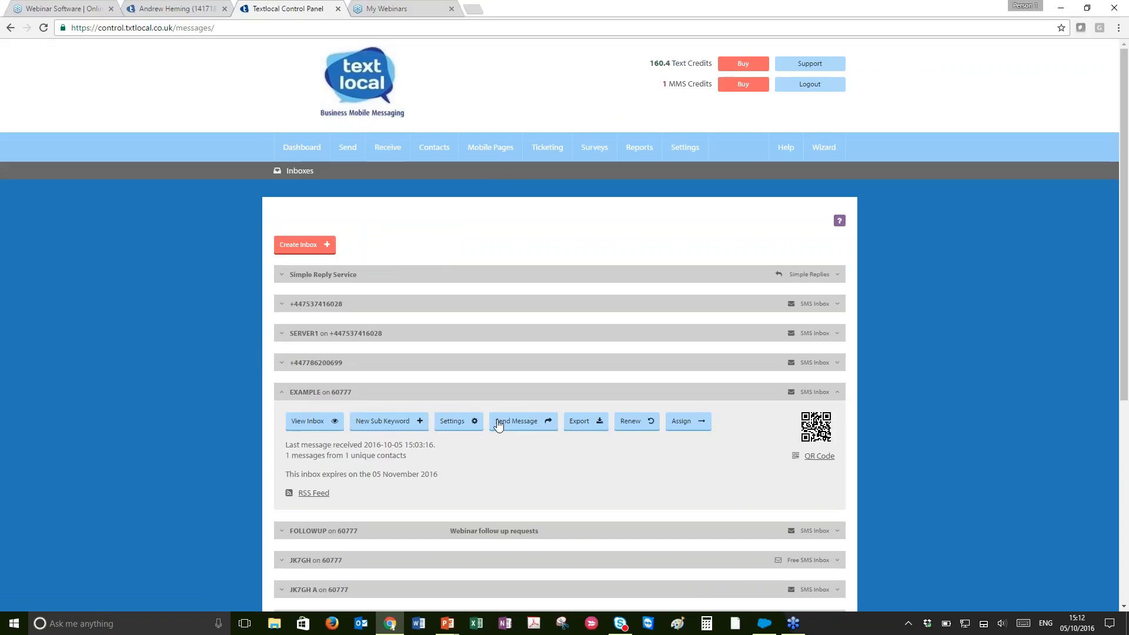
left_click(458, 421)
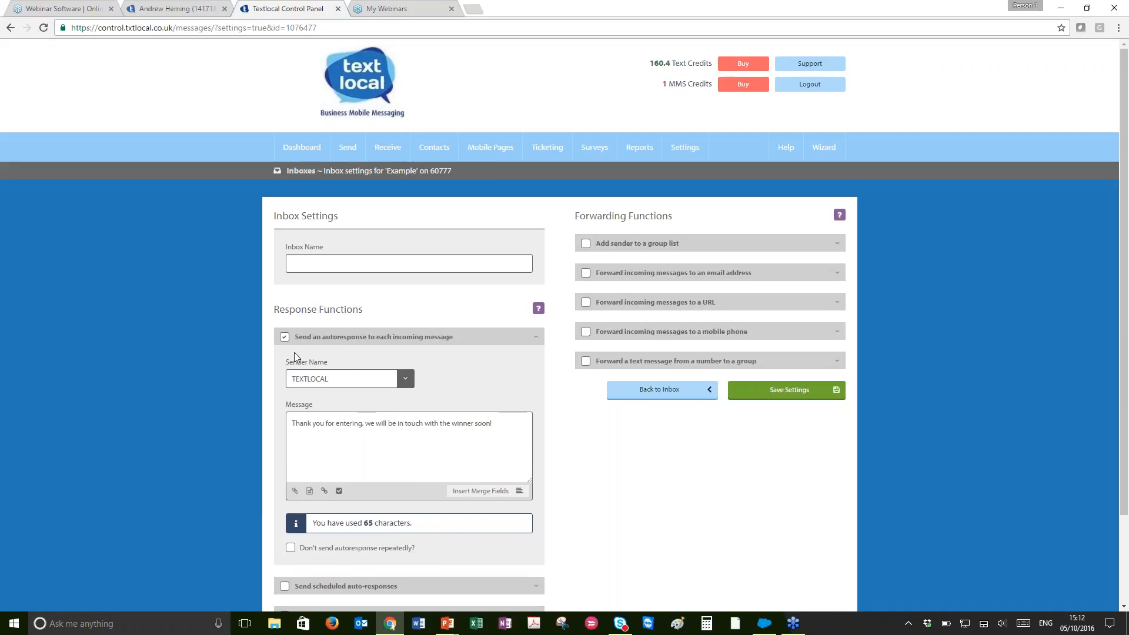
left_click(284, 338)
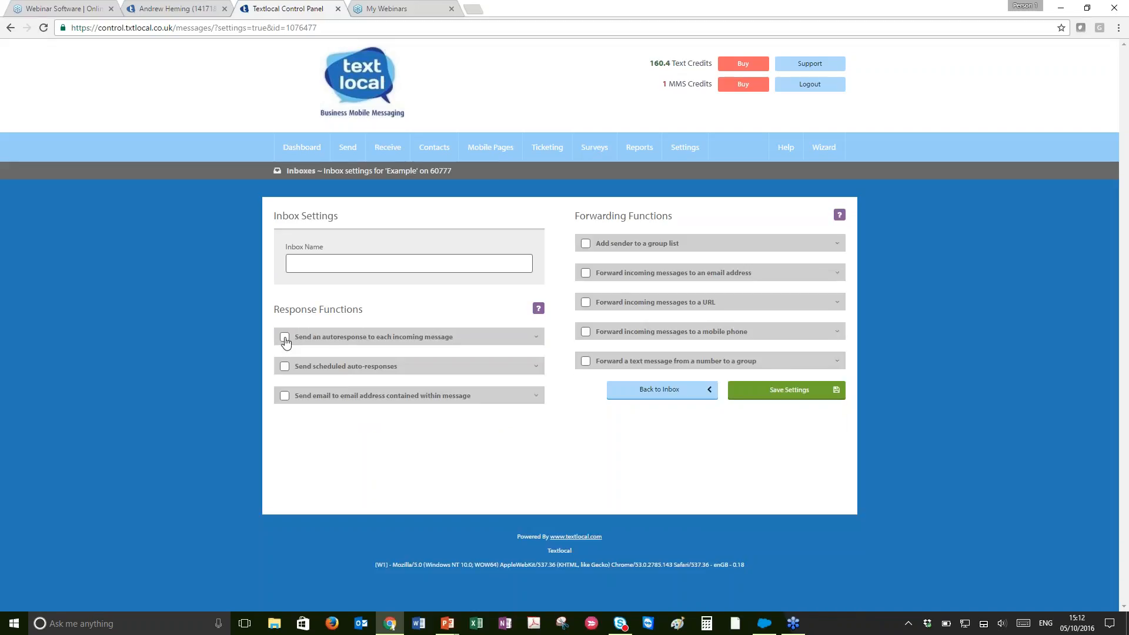
left_click(285, 338)
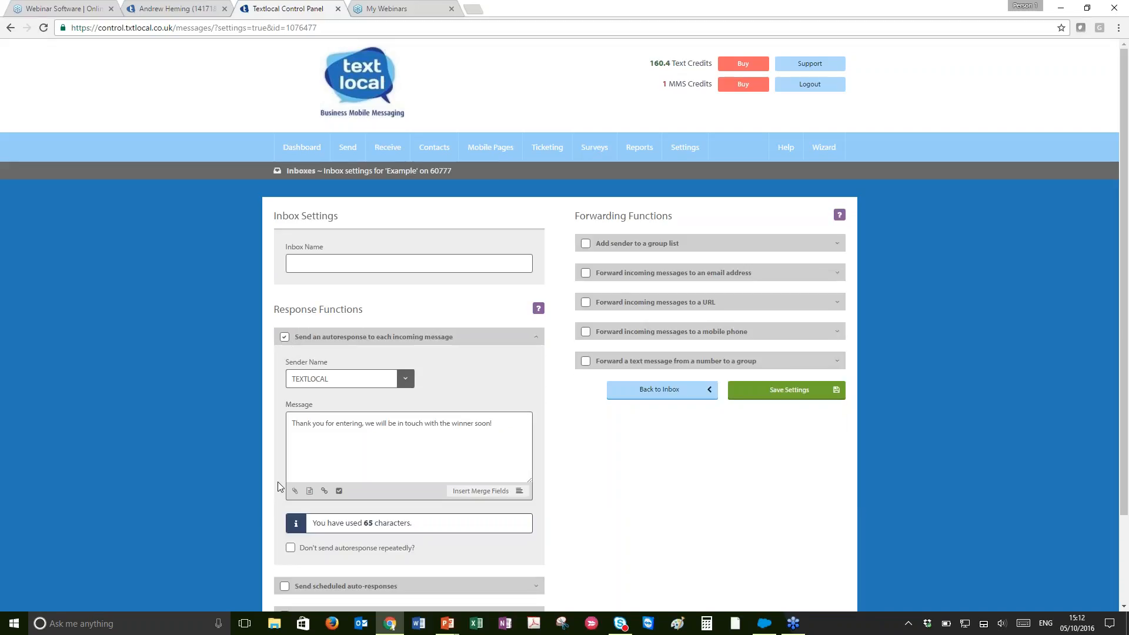
scroll(278, 487, "down", 3)
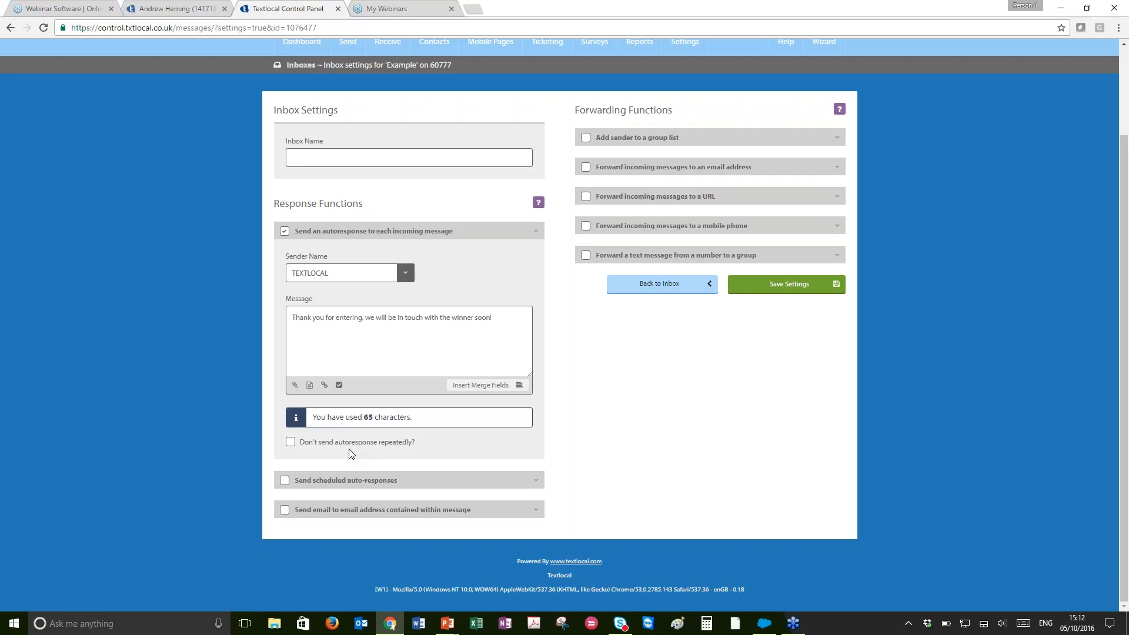
left_click(291, 442)
left_click(289, 442)
Enable forwarding of incoming messages to an email address, enter the recipient's e-mail address, and save the settings
left_click(584, 168)
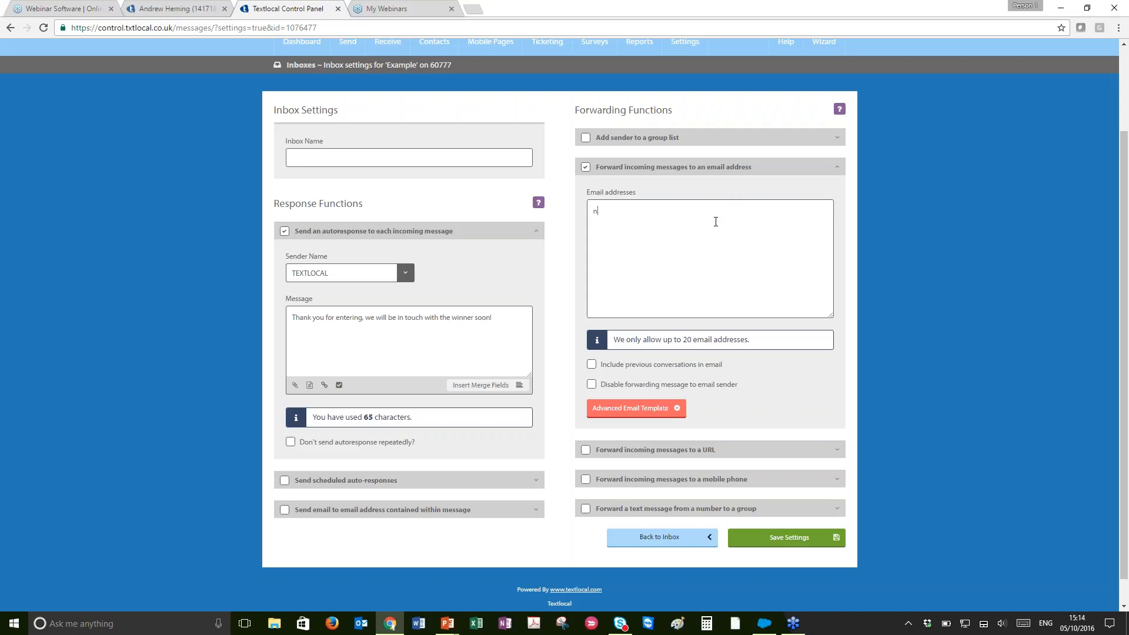
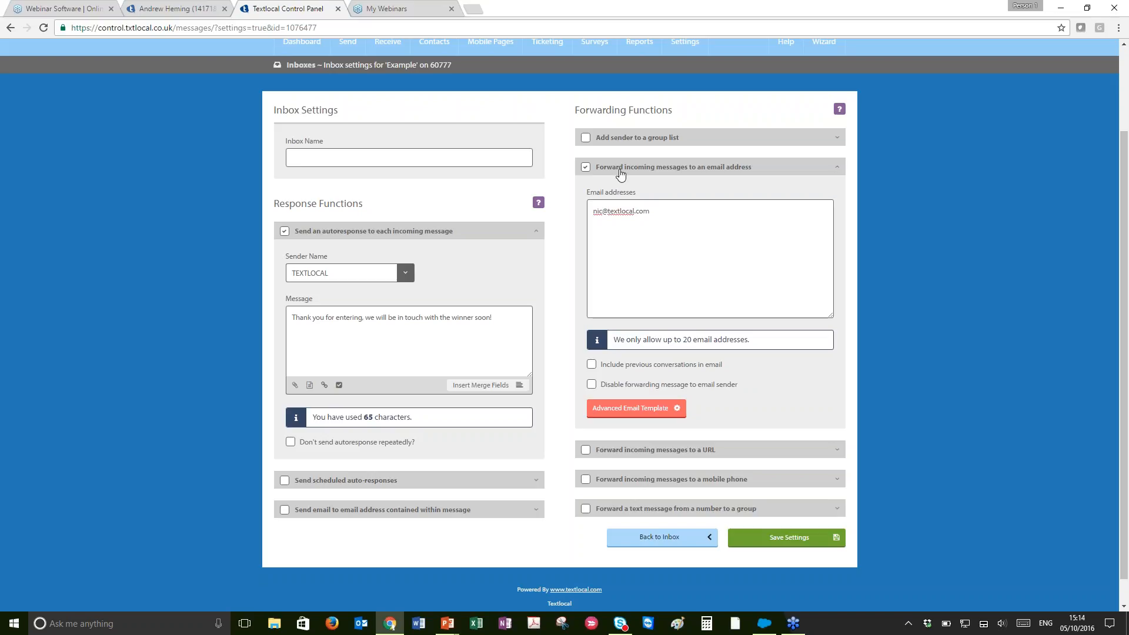
left_click(785, 537)
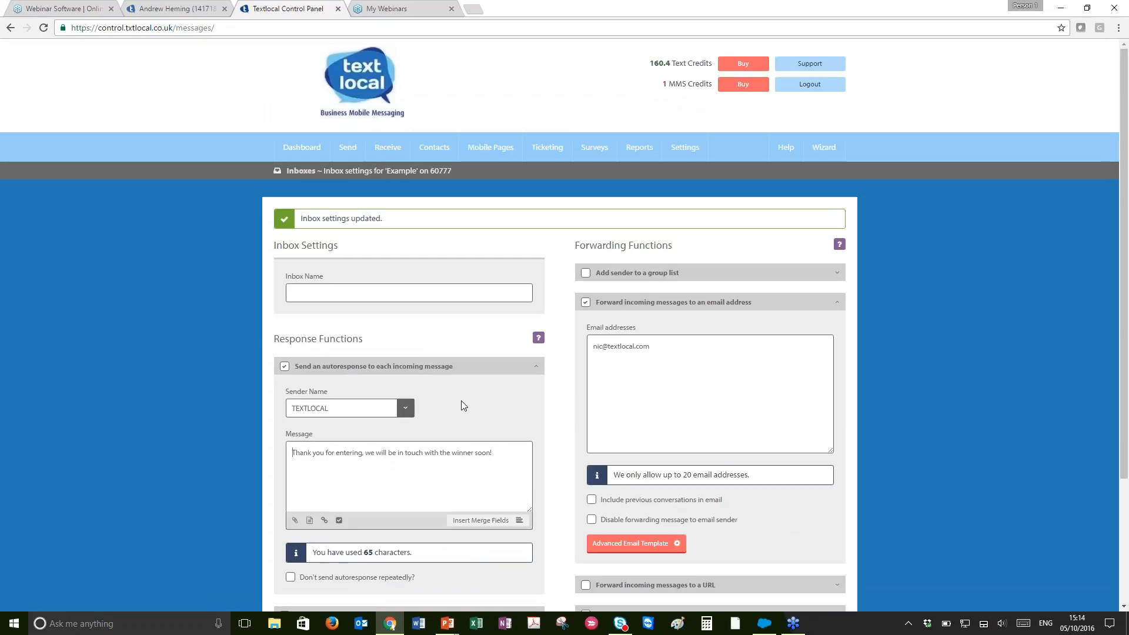
Enable forwarding of incoming messages to a mobile phone
scroll(298, 455, "down", 2)
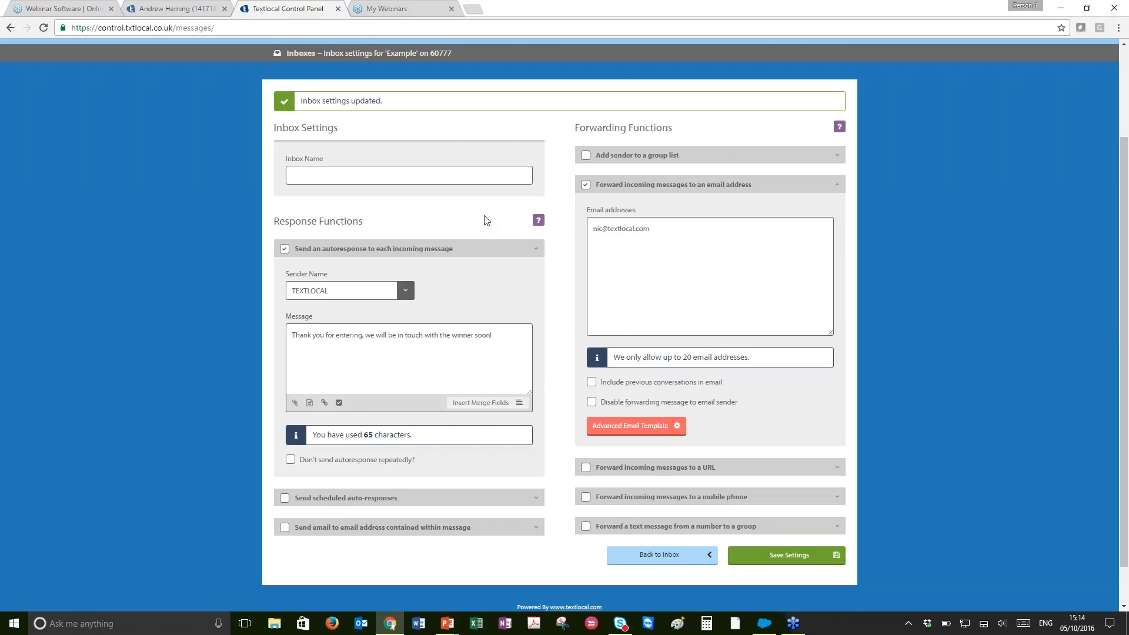
scroll(487, 219, "up", 2)
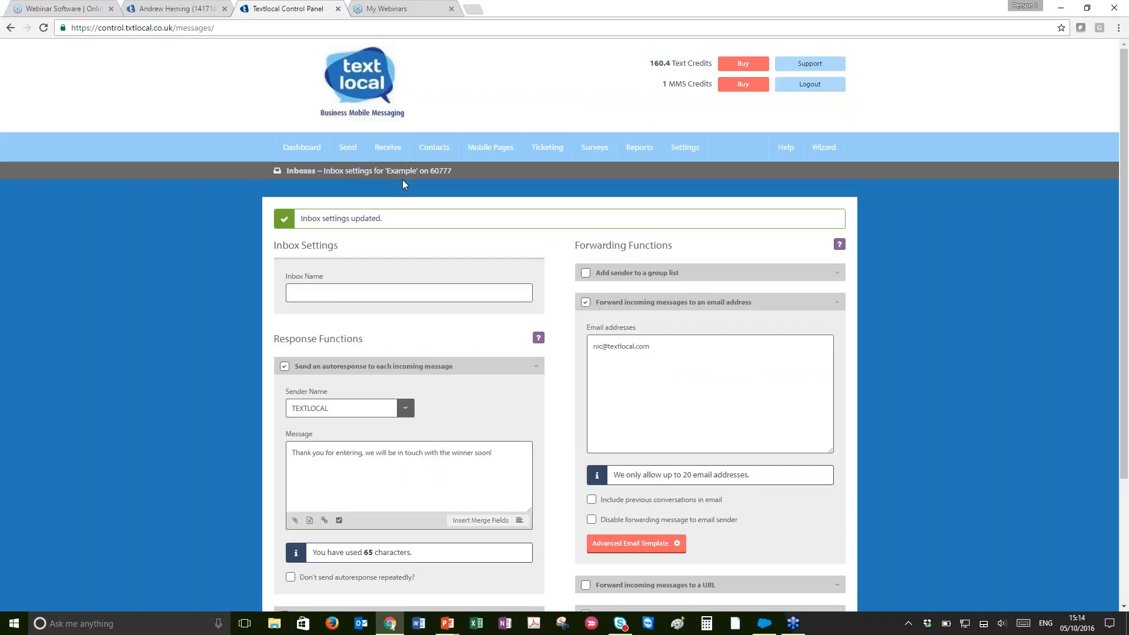
scroll(430, 209, "down", 3)
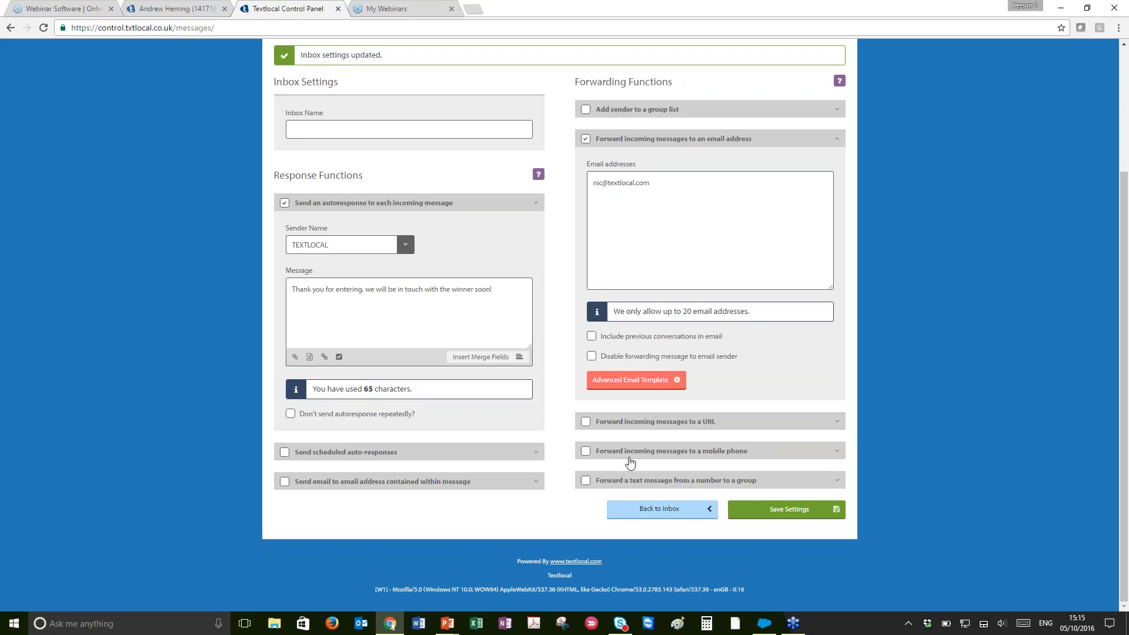
left_click(586, 452)
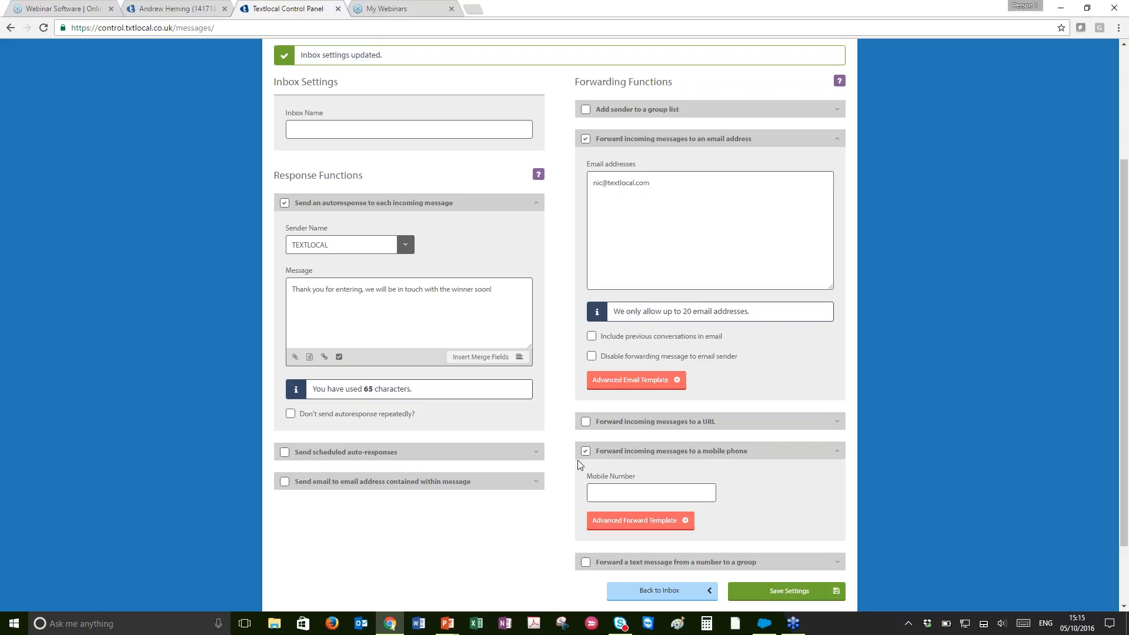
left_click(607, 484)
Enable adding the sender to a group list, then browse the group choices, the new group option and the email custom-field options
left_click(586, 111)
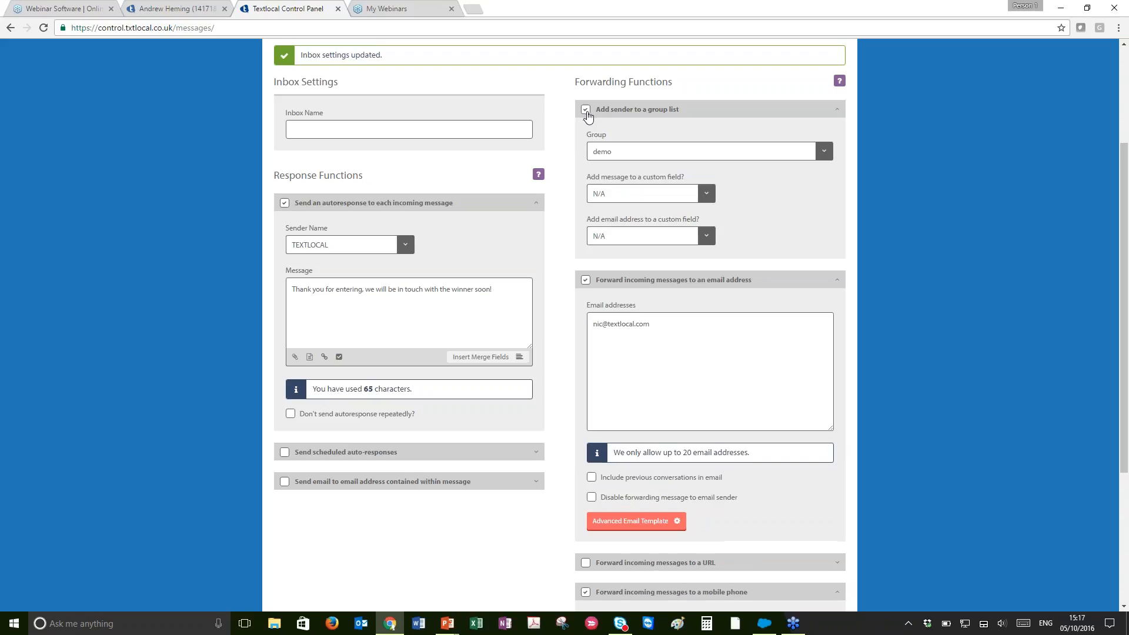
left_click(686, 154)
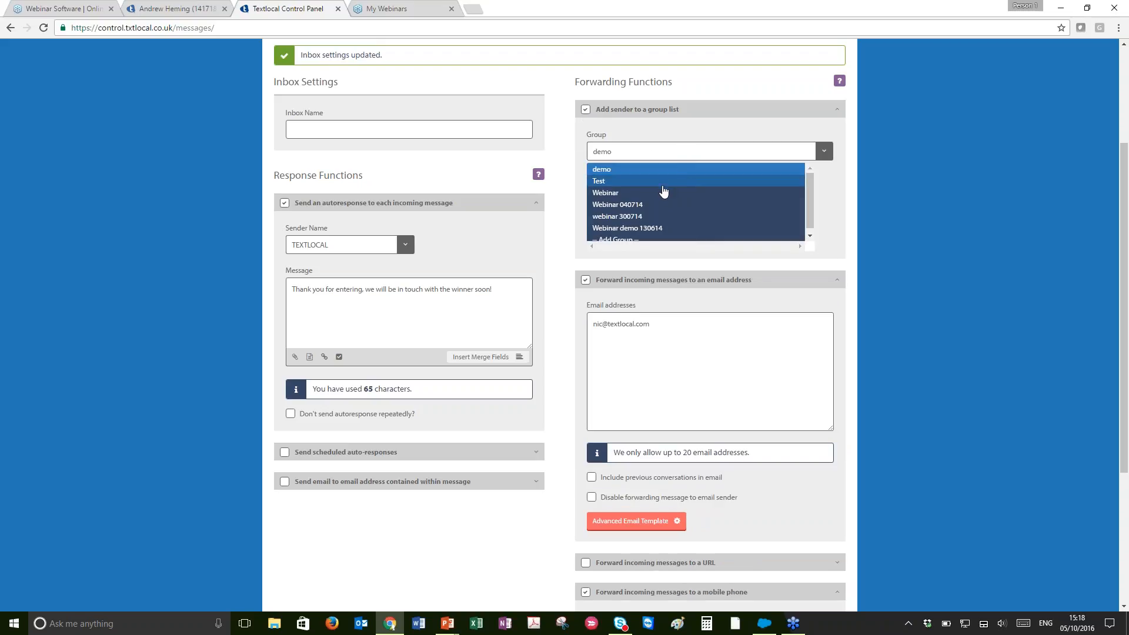
scroll(663, 191, "down", 1)
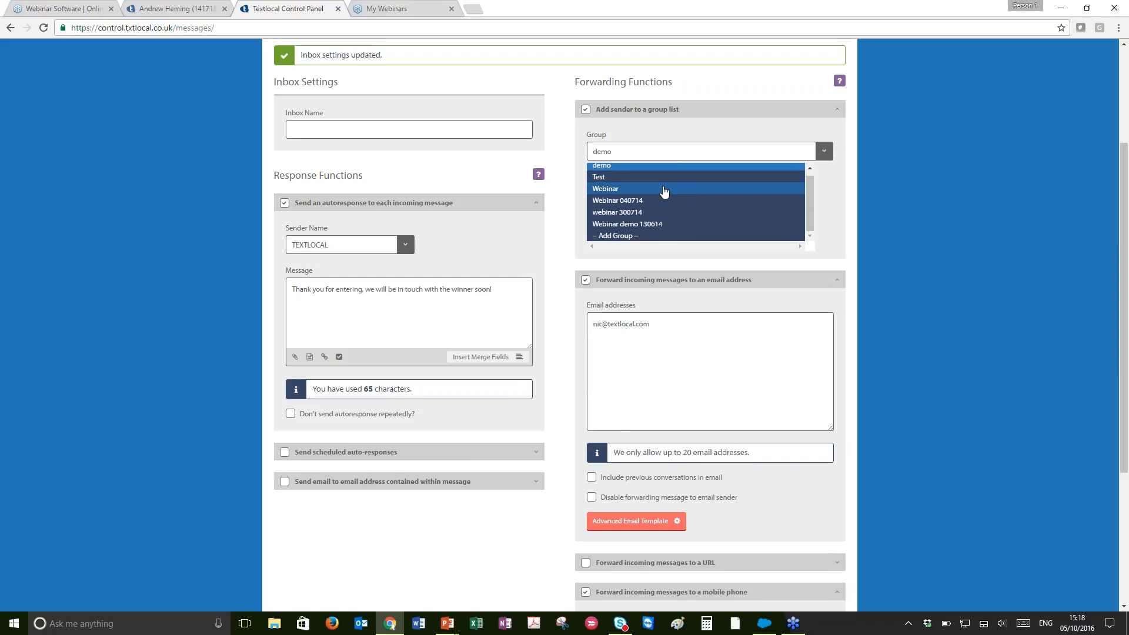
scroll(663, 192, "down", 1)
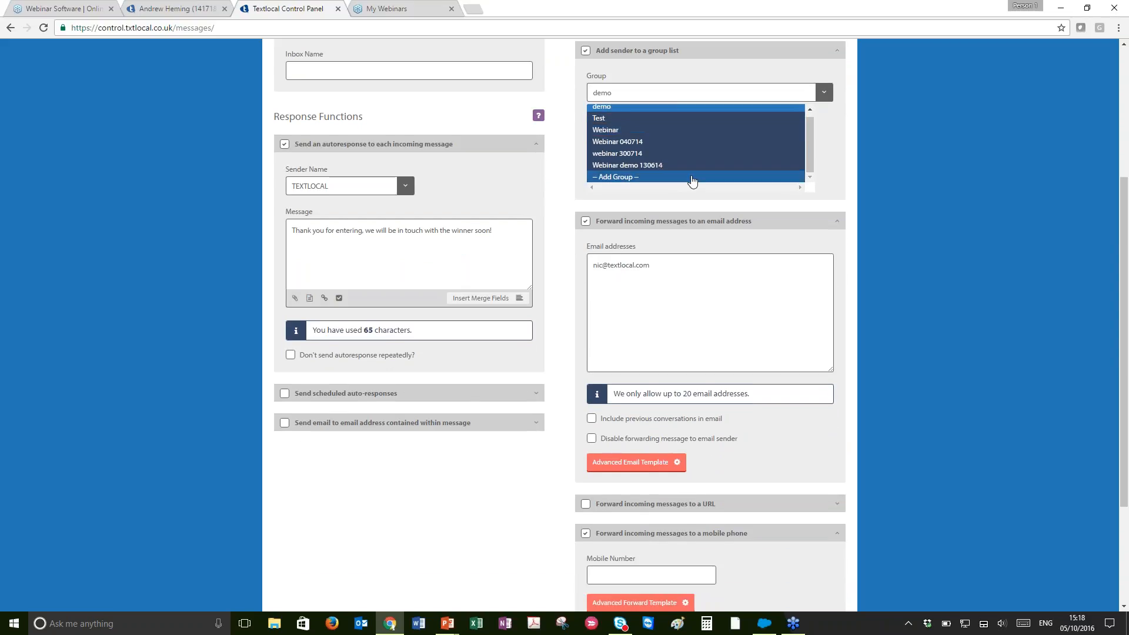
left_click(693, 178)
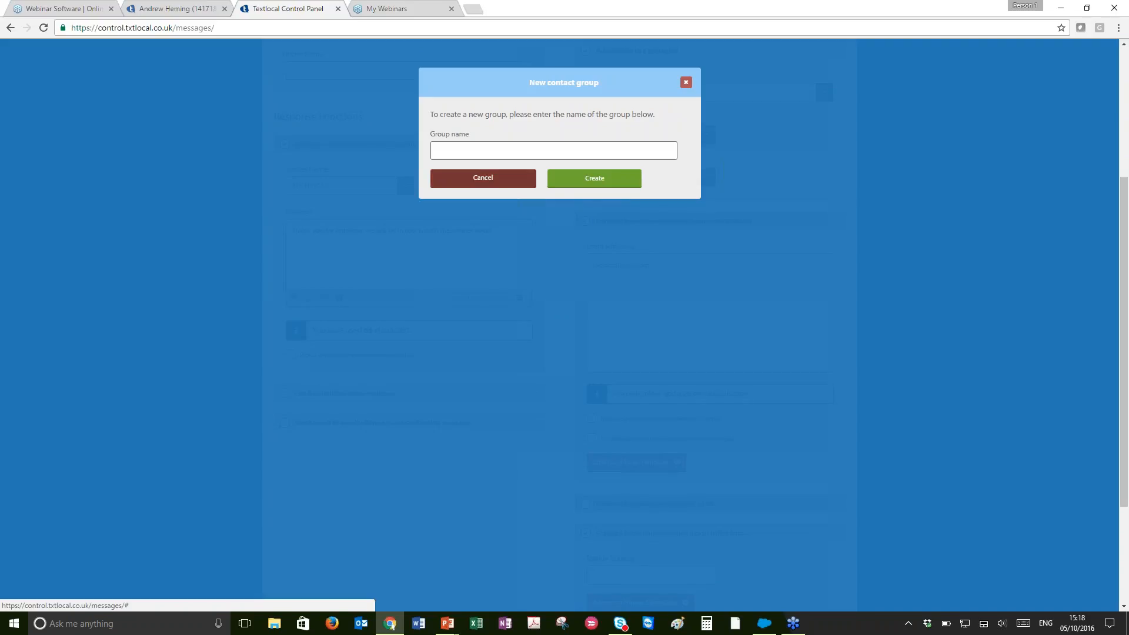
left_click(509, 181)
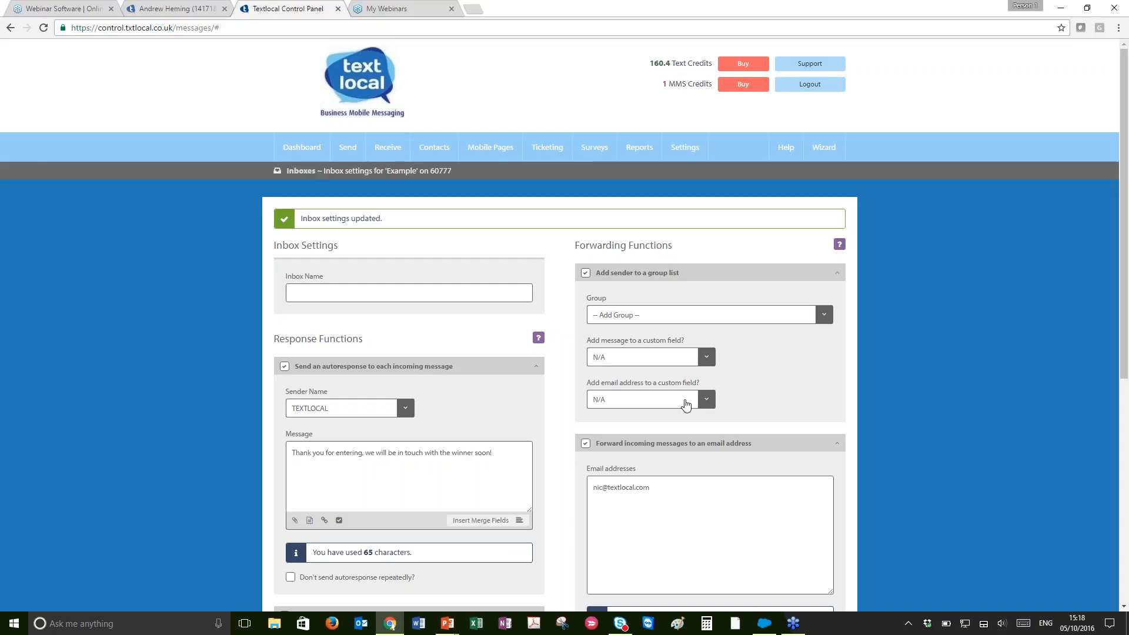
left_click(684, 403)
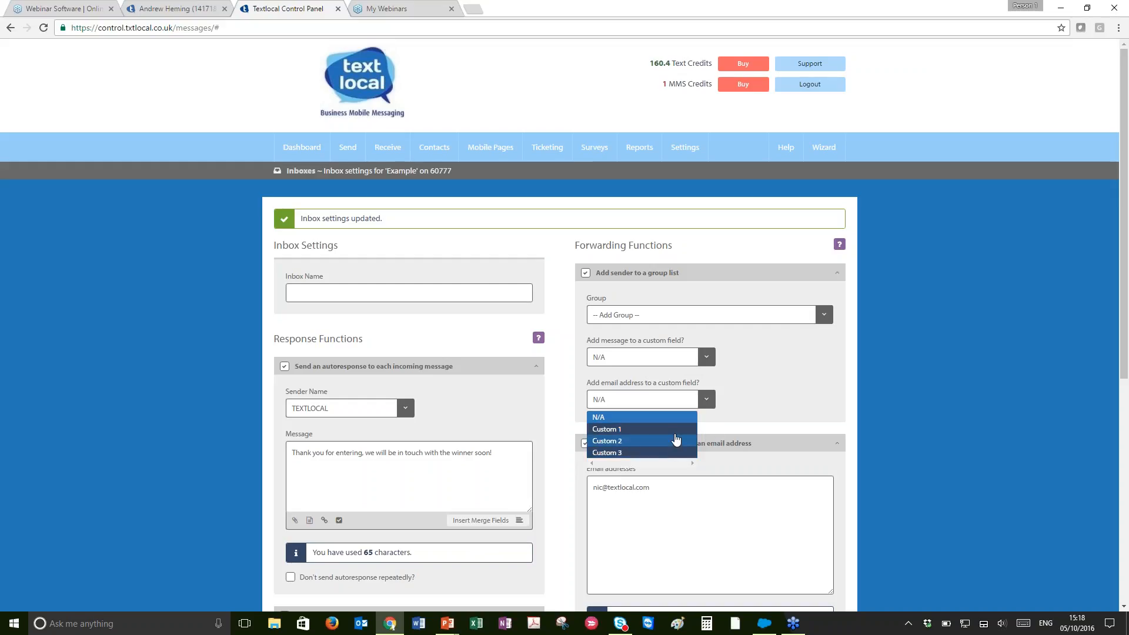
left_click(873, 410)
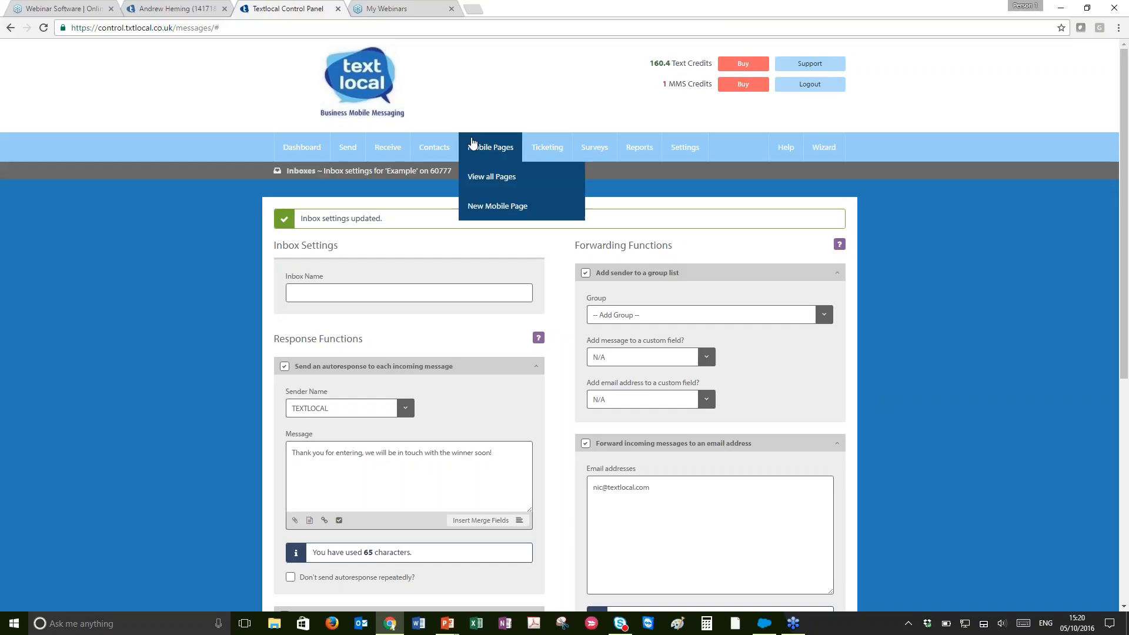
Open the long-number inbox listed below SERVER1 and review its settings
mouse_move(389, 150)
left_click(391, 176)
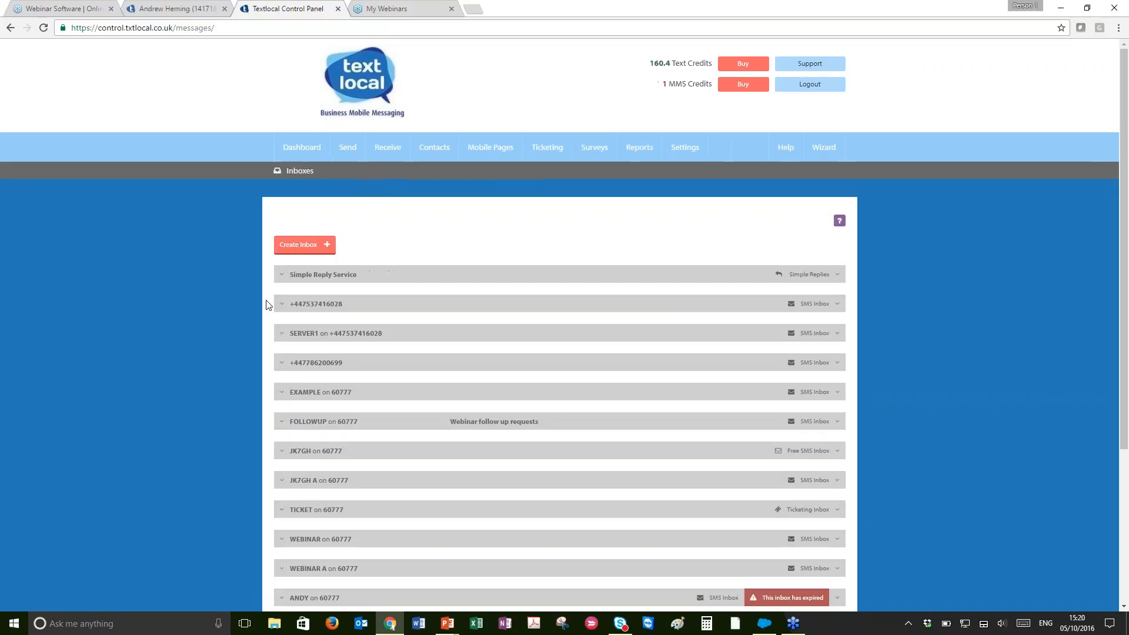
left_click(325, 366)
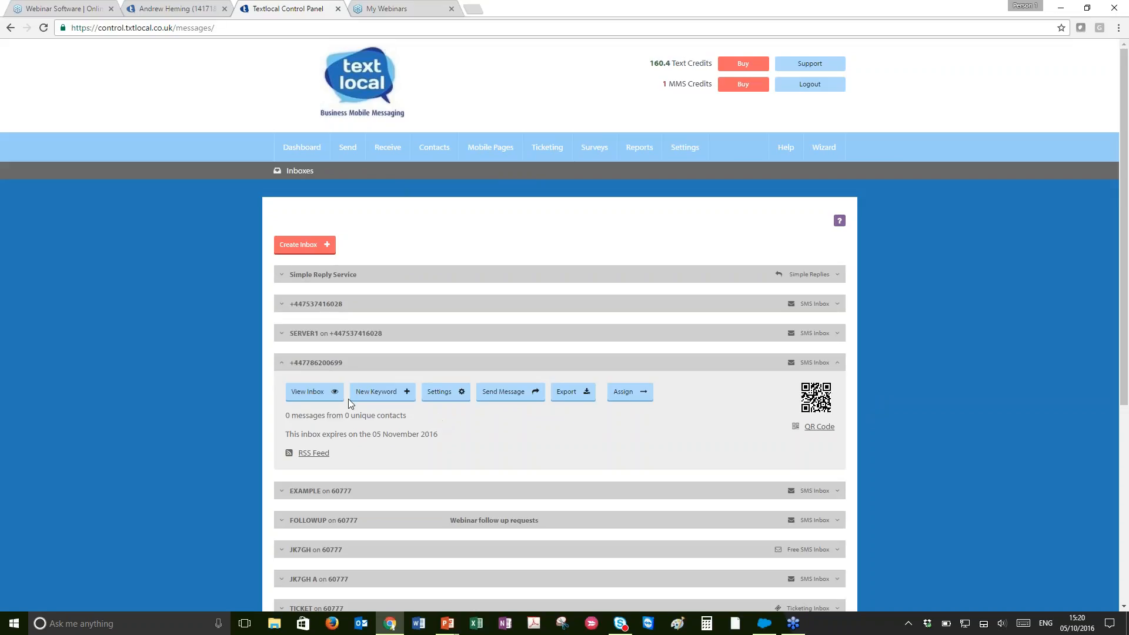
left_click(320, 395)
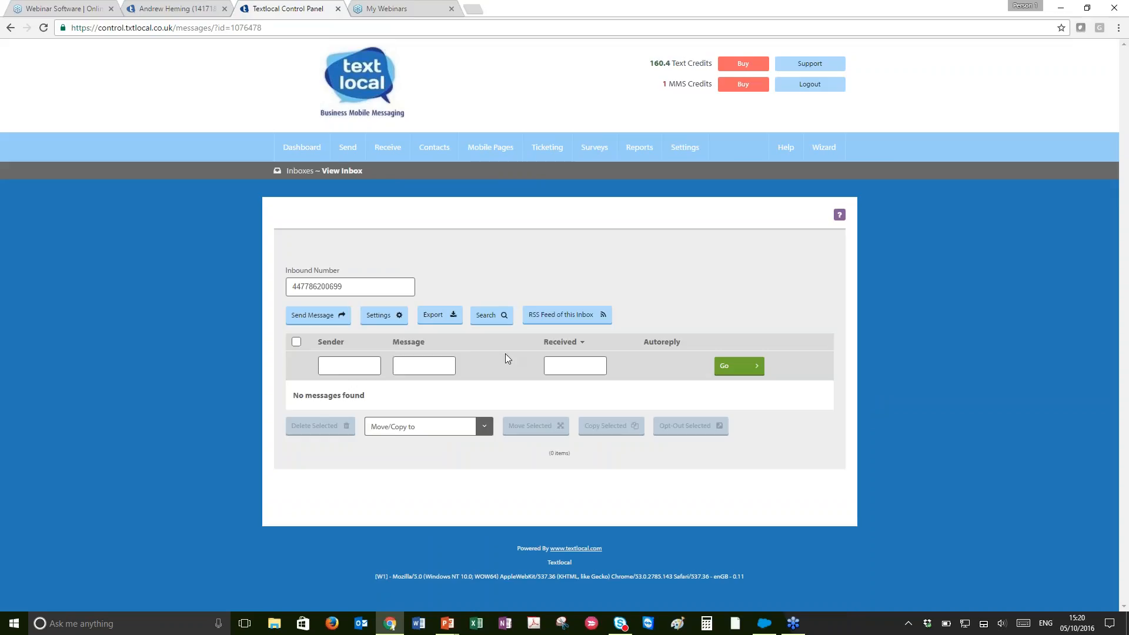
left_click(383, 317)
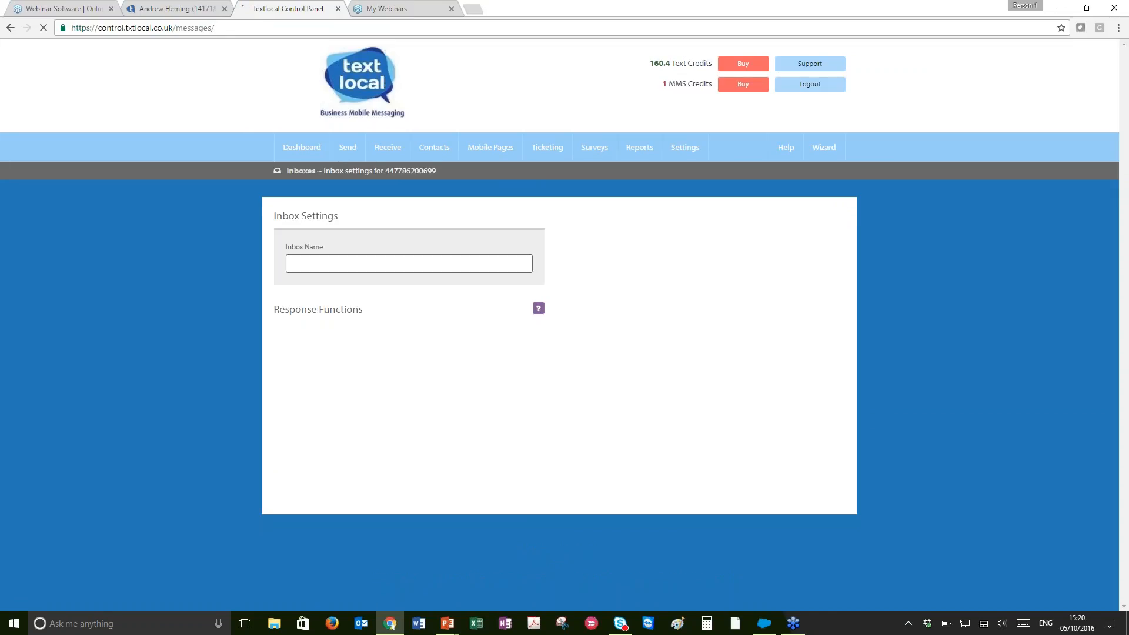
scroll(221, 433, "down", 2)
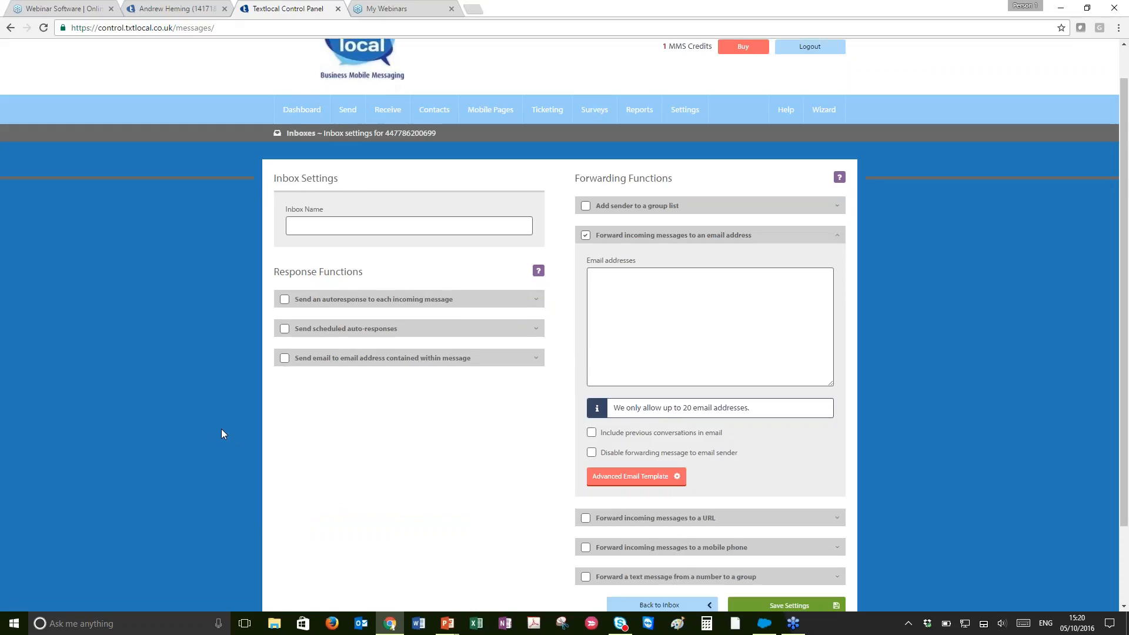
scroll(221, 434, "up", 1)
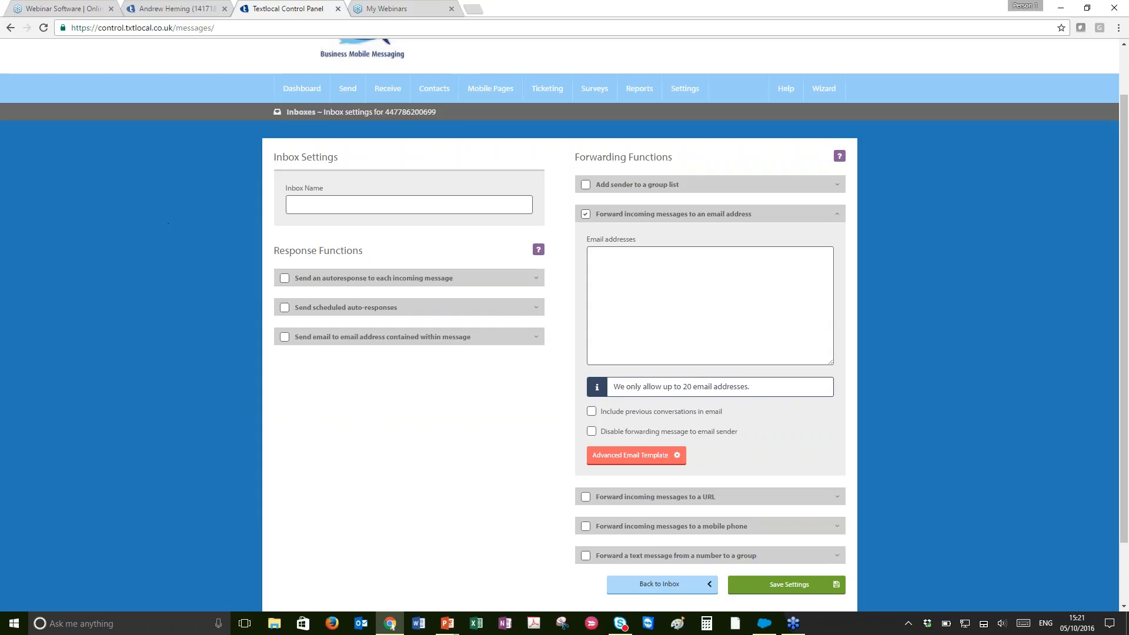
Create a sub keyword "sales" for the EXAMPLE inbox
mouse_move(391, 94)
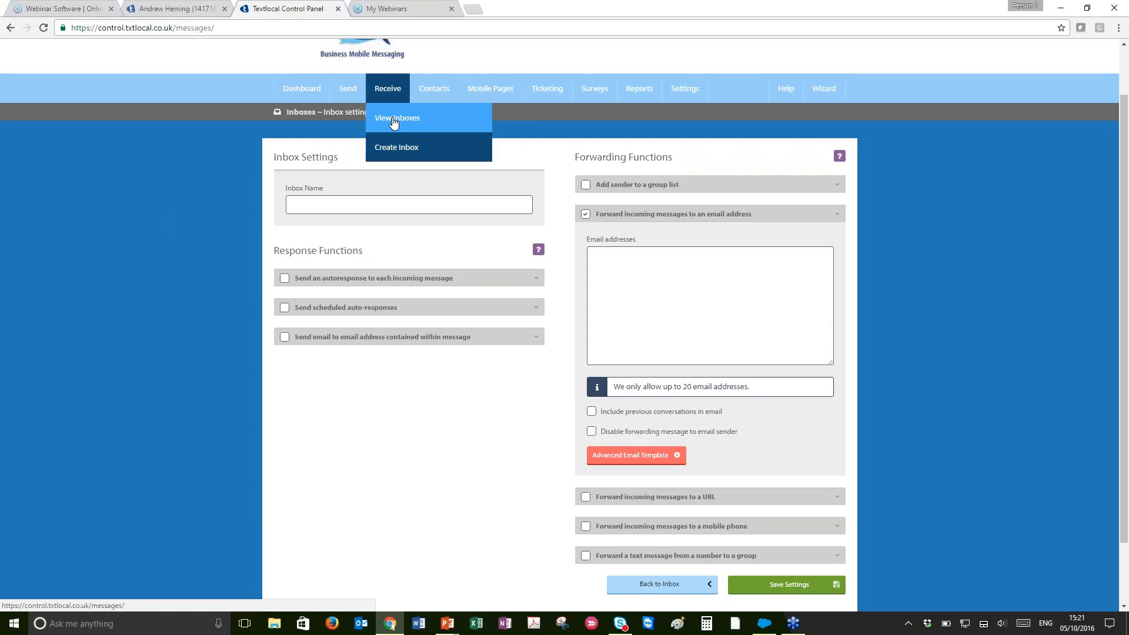
left_click(393, 119)
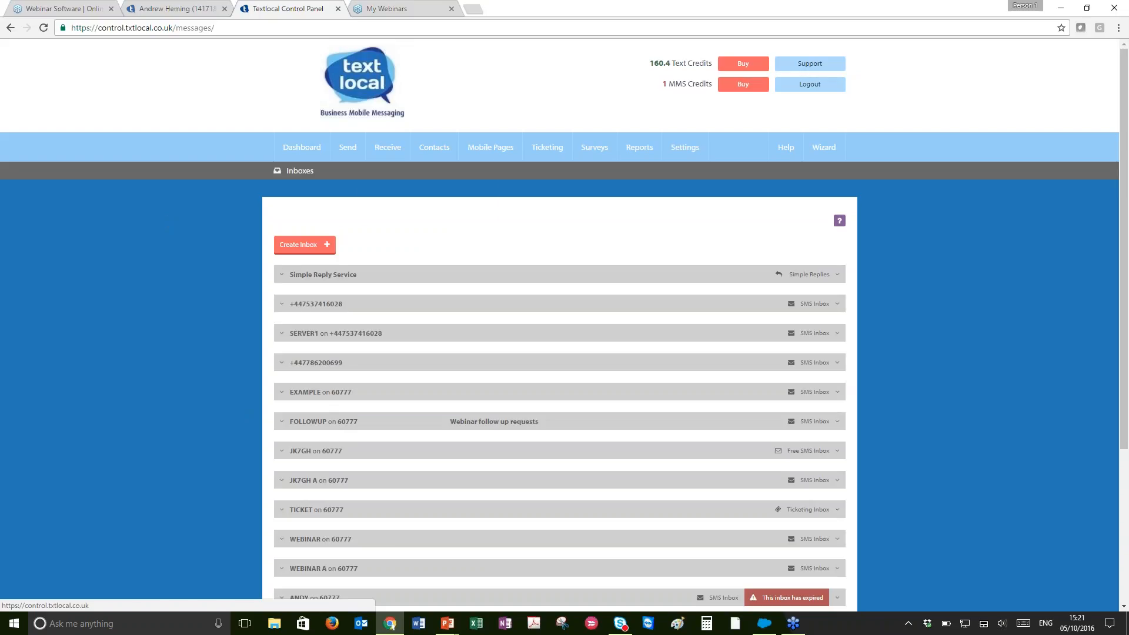
scroll(263, 384, "down", 1)
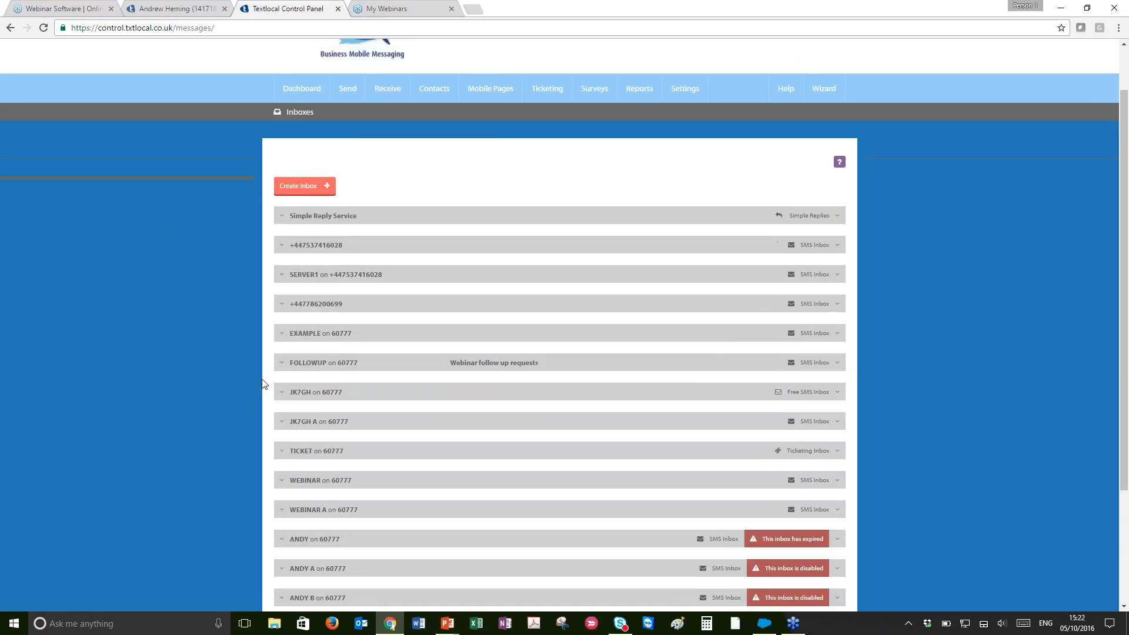
left_click(303, 340)
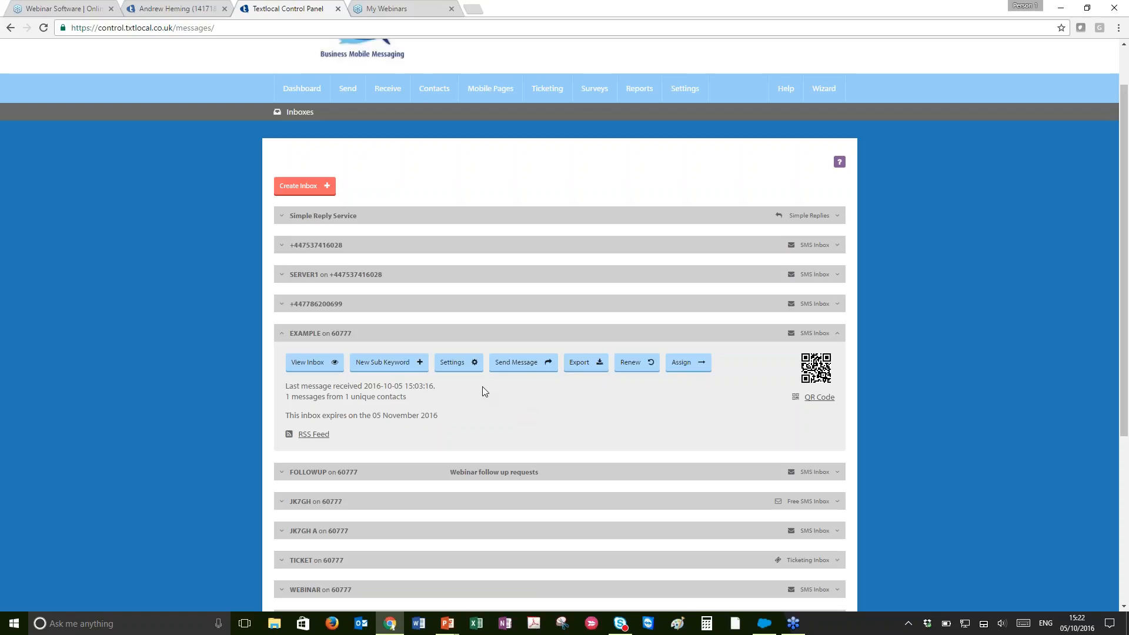
left_click(388, 364)
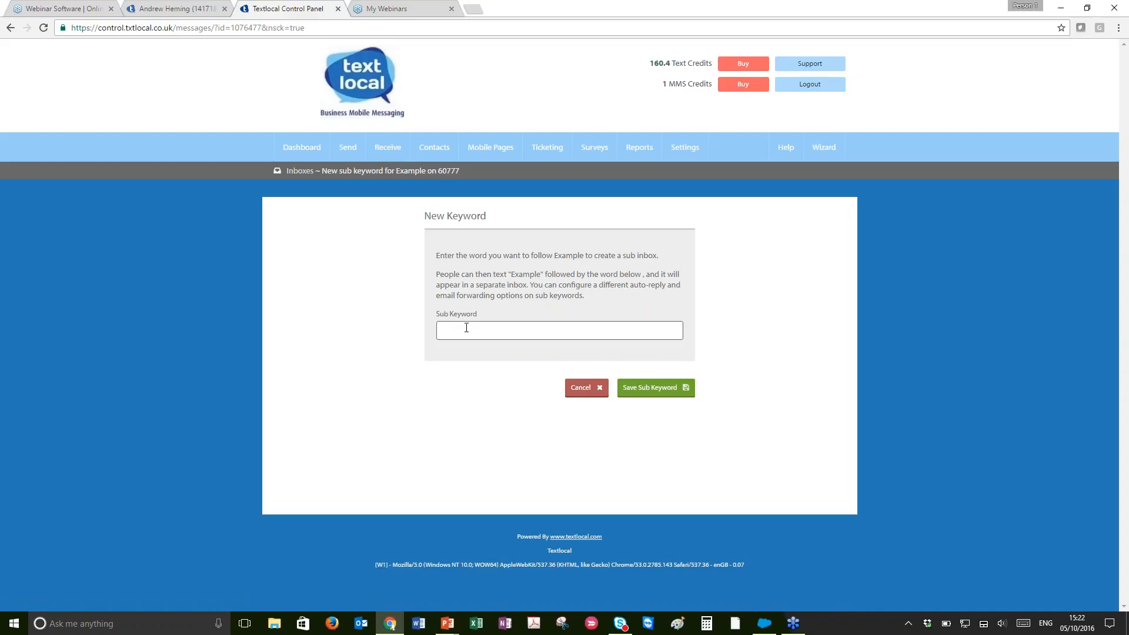
type("sales")
left_click(662, 396)
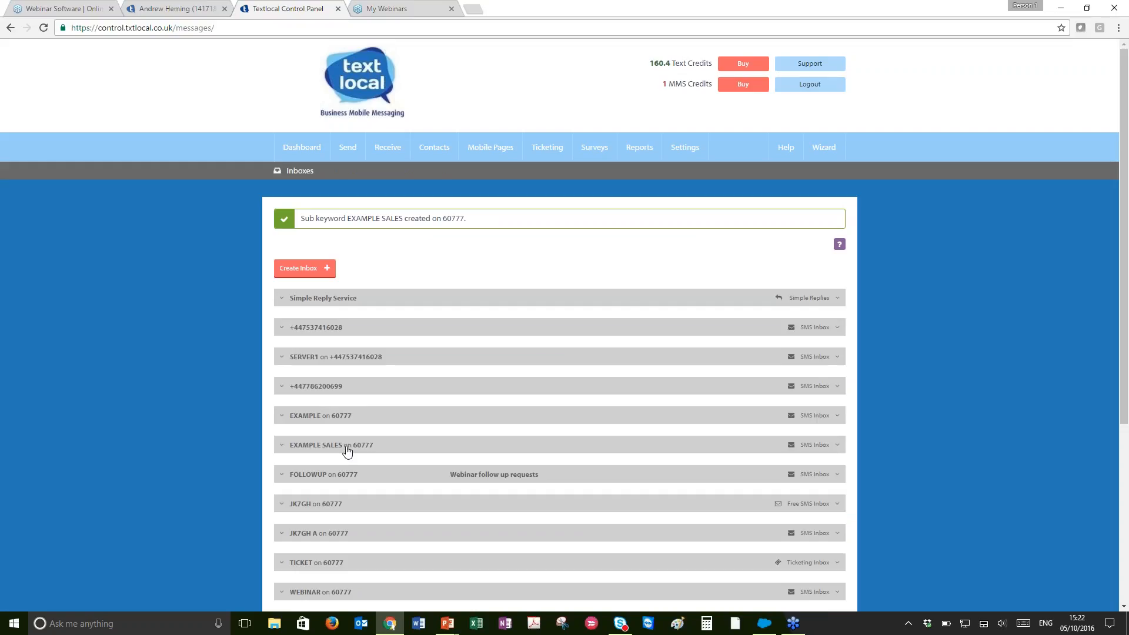
Compare the settings of the EXAMPLE SALES inbox with those of the EXAMPLE inbox
left_click(347, 450)
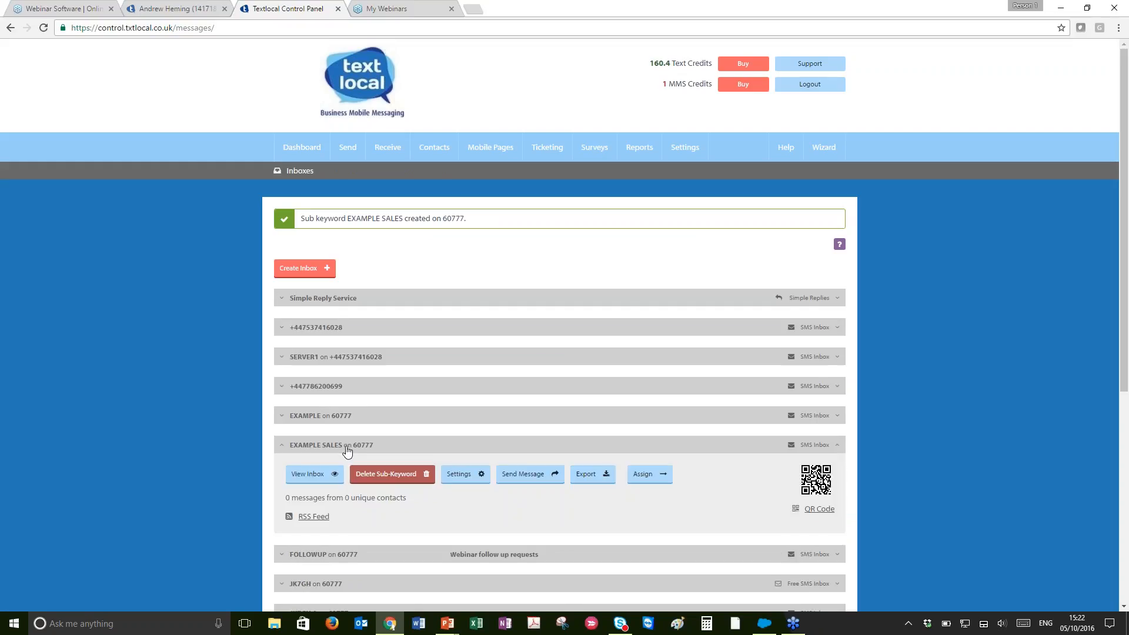
left_click(464, 473)
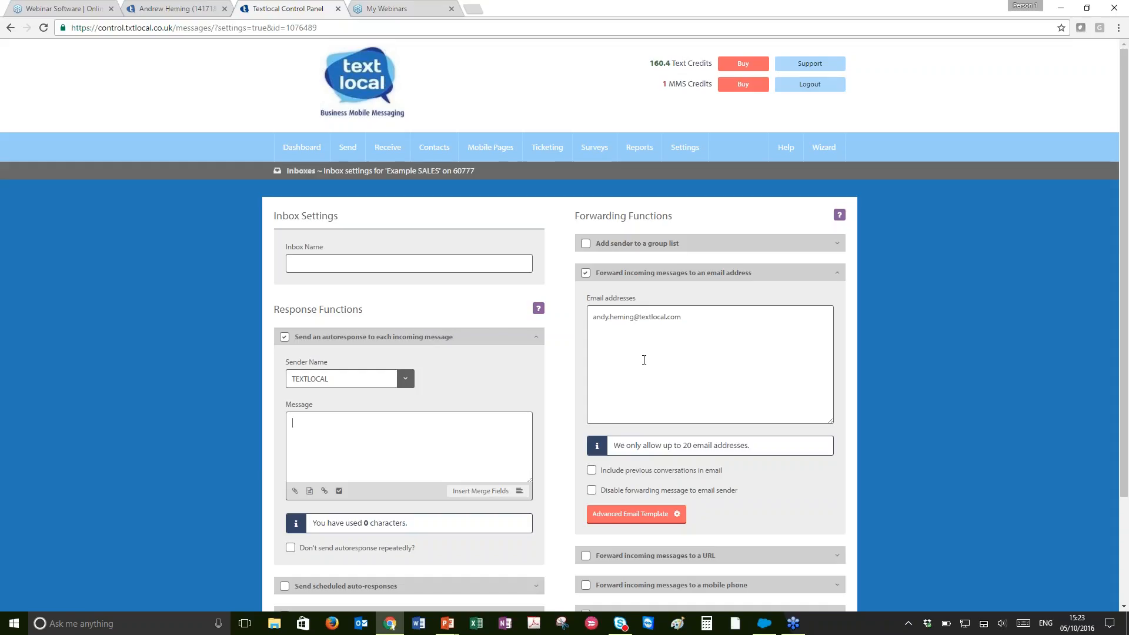
mouse_move(396, 157)
left_click(395, 179)
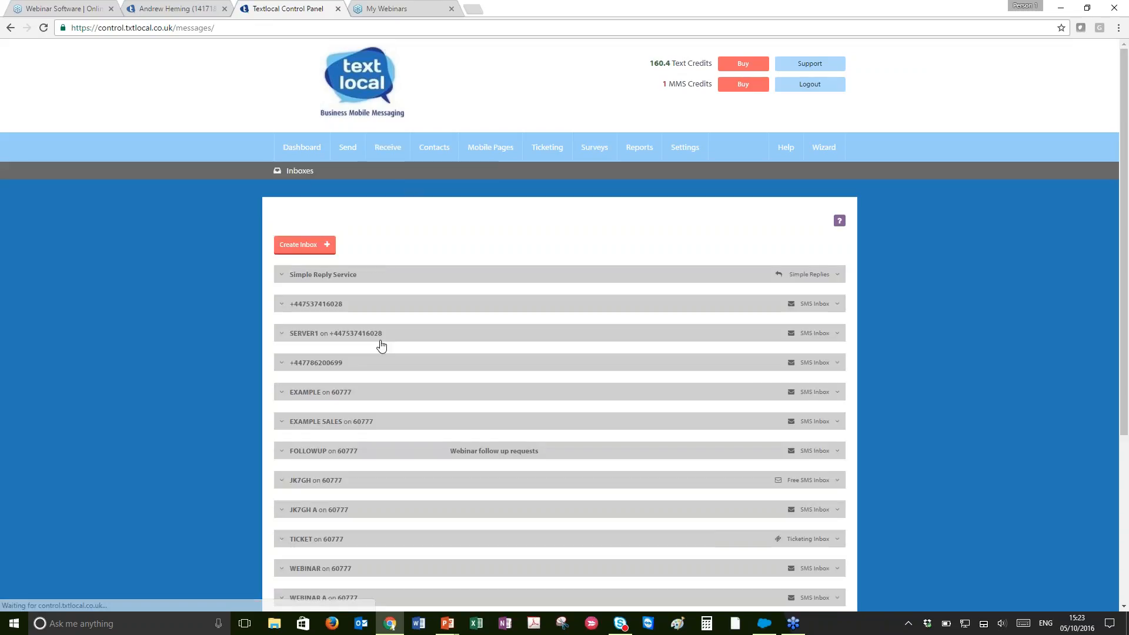
left_click(307, 396)
left_click(473, 421)
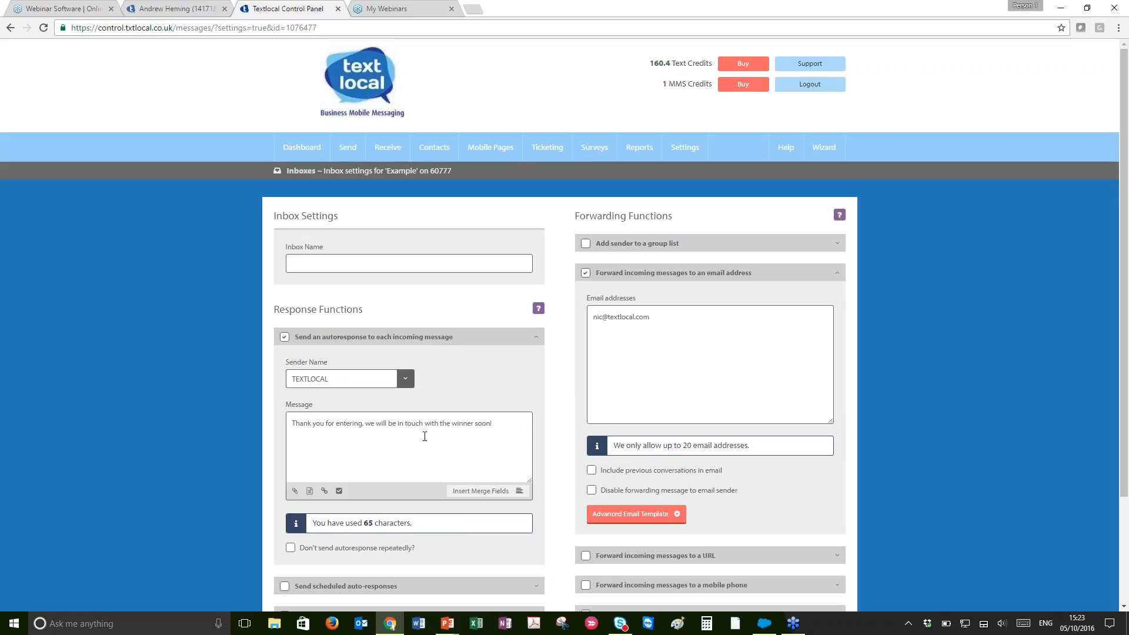
mouse_move(388, 149)
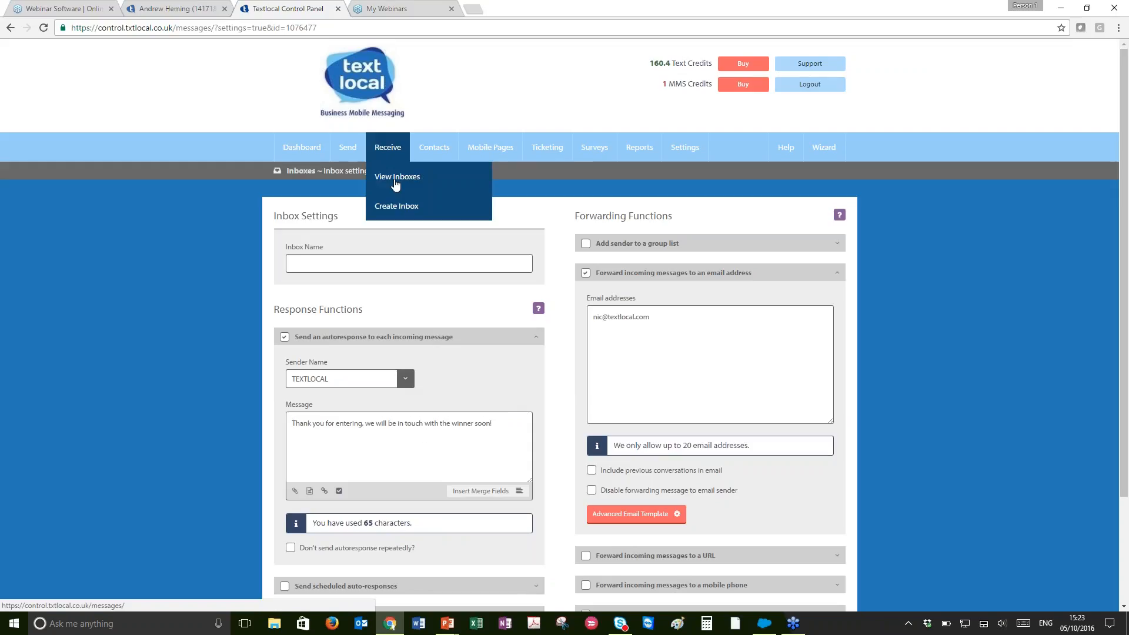
left_click(396, 183)
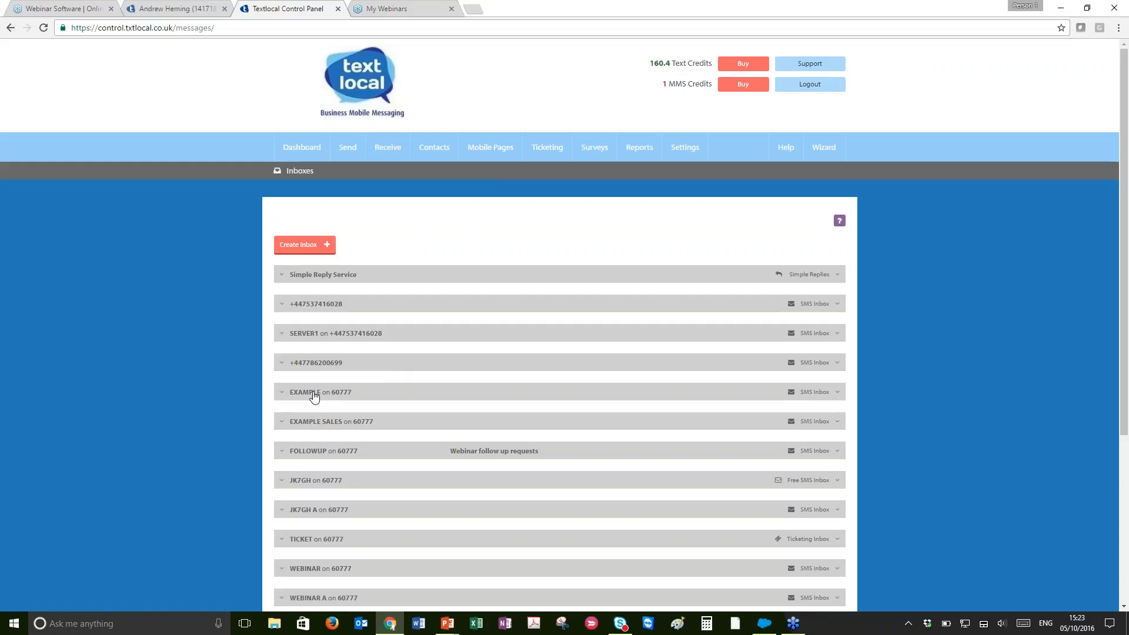
Create a sub keyword "info" for the EXAMPLE inbox
left_click(314, 397)
left_click(386, 425)
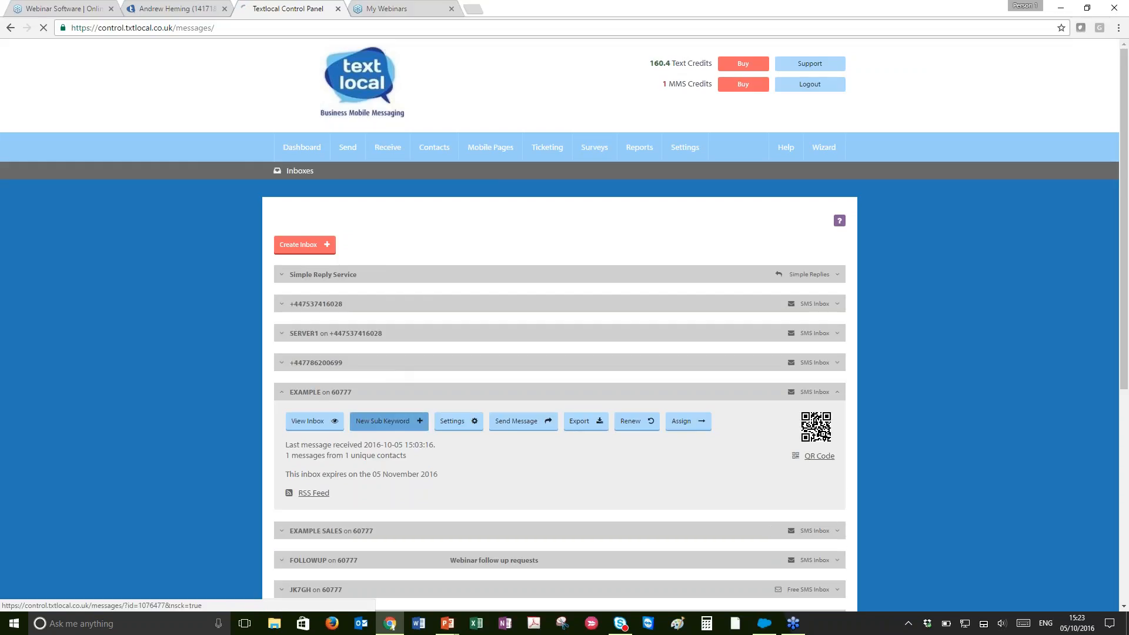
left_click(469, 334)
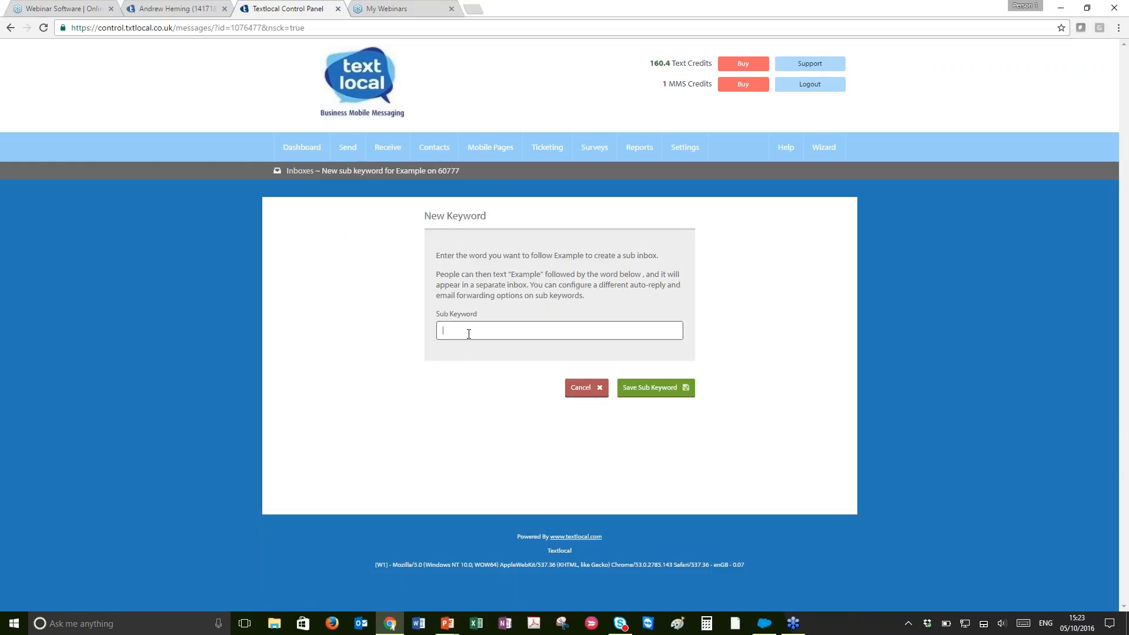
type("in fo")
left_click(653, 388)
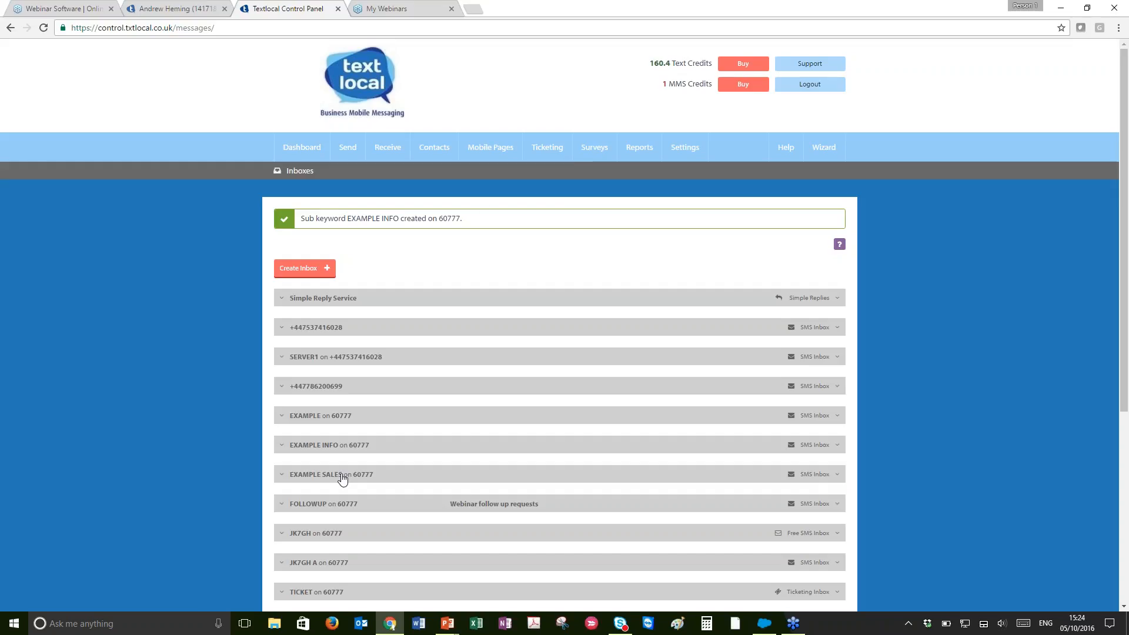
Enable scheduled auto-responses in the EXAMPLE INFO inbox settings and open a new scheduled autoresponder without saving it
mouse_move(642, 144)
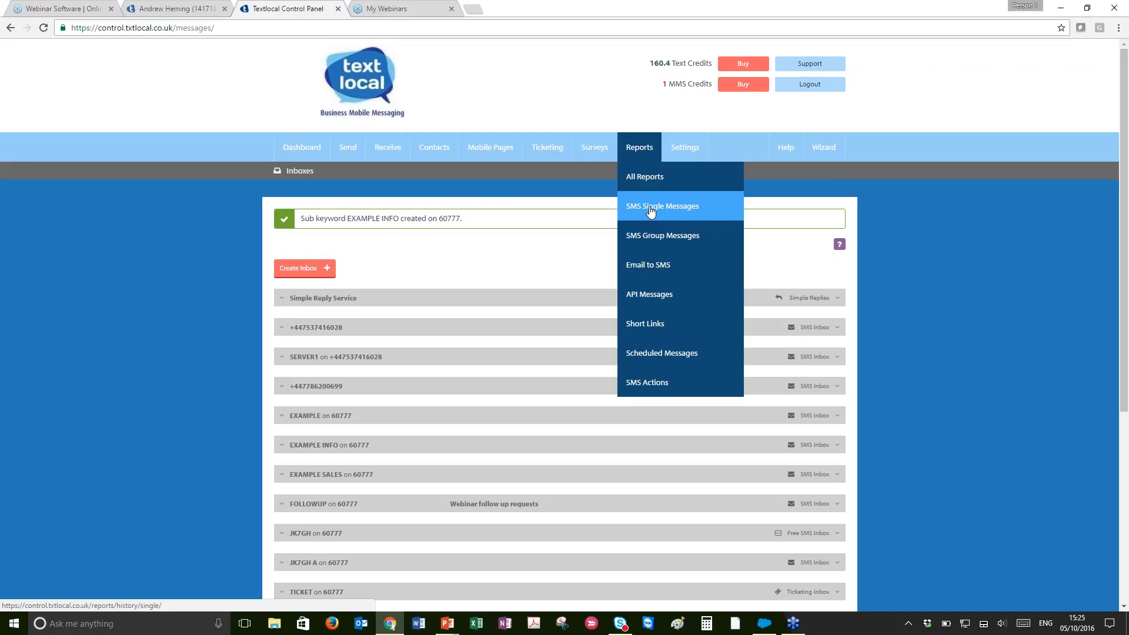
left_click(314, 445)
left_click(460, 476)
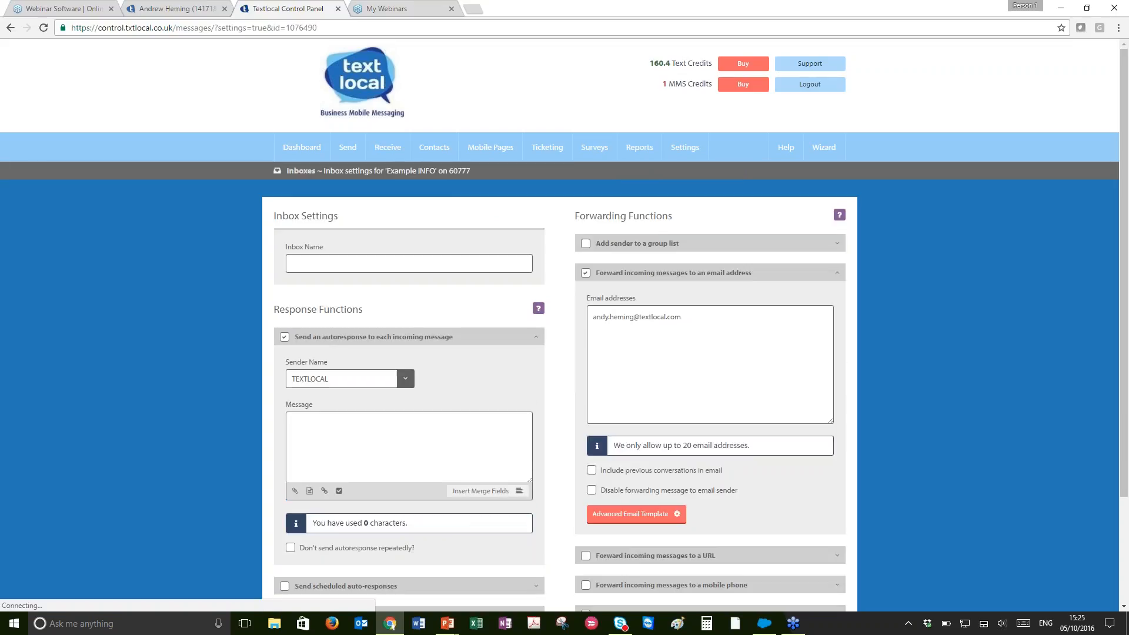
scroll(372, 297, "down", 2)
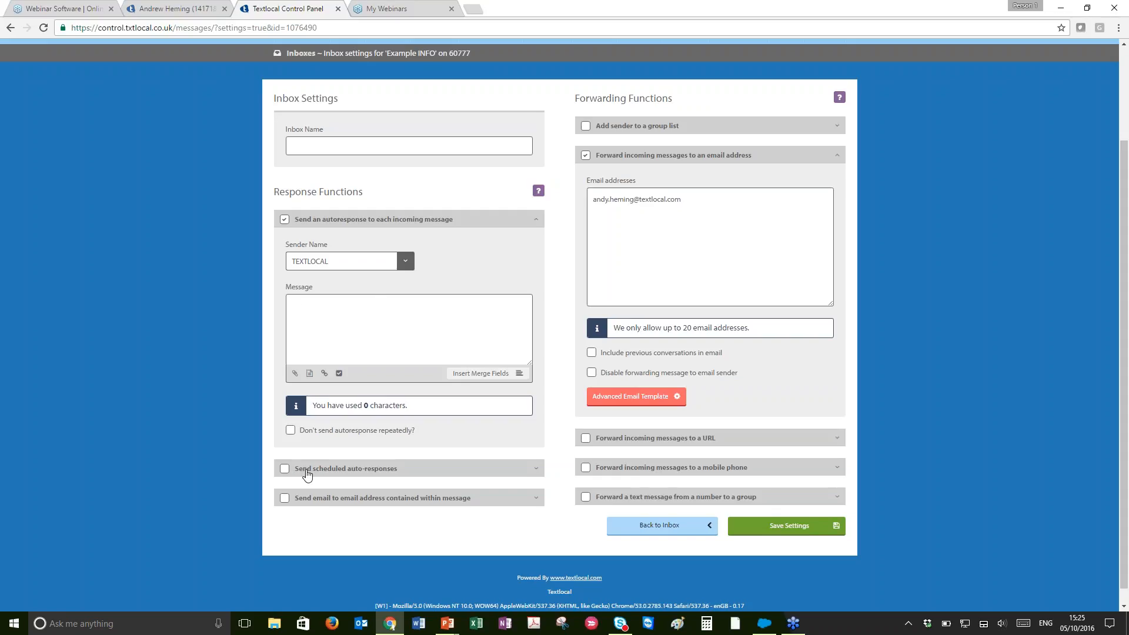
left_click(305, 471)
left_click(318, 498)
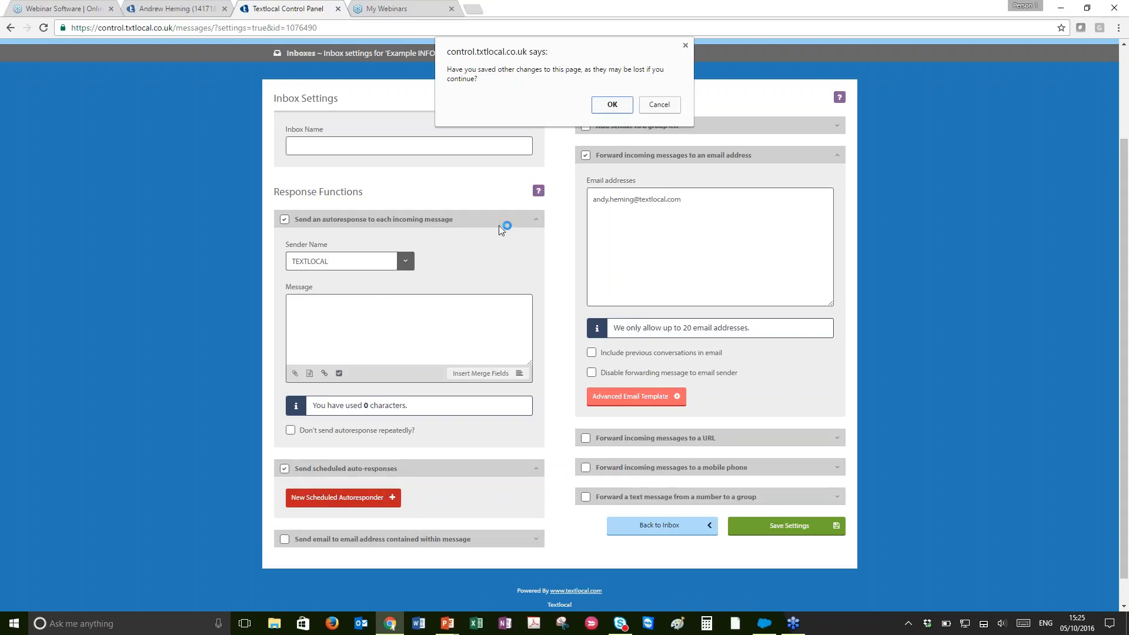
left_click(611, 104)
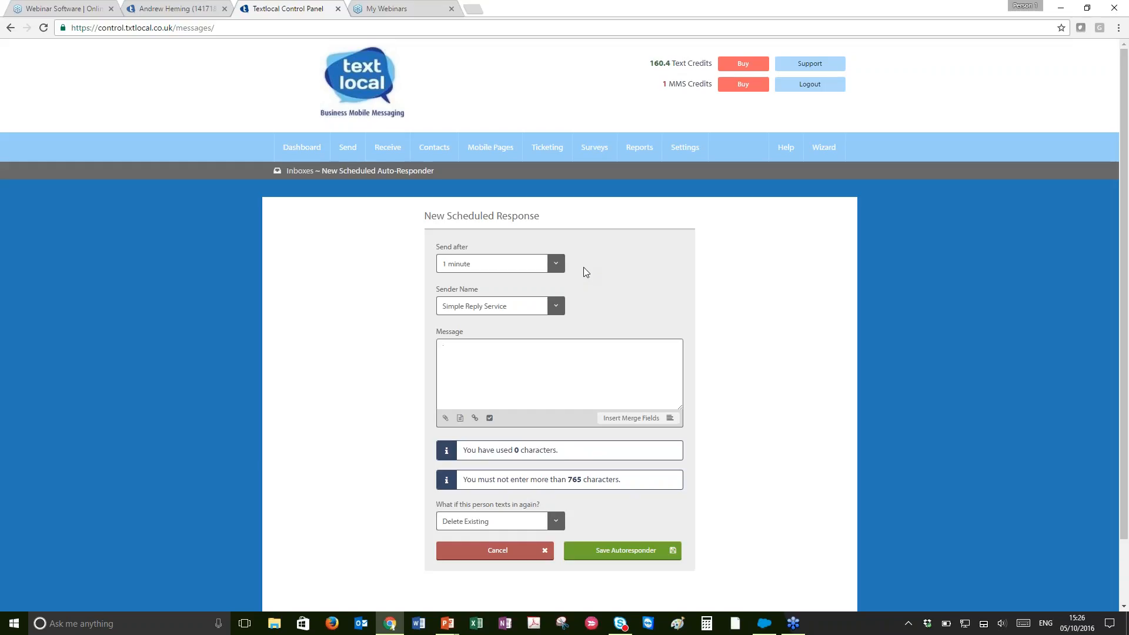
mouse_move(388, 150)
left_click(392, 179)
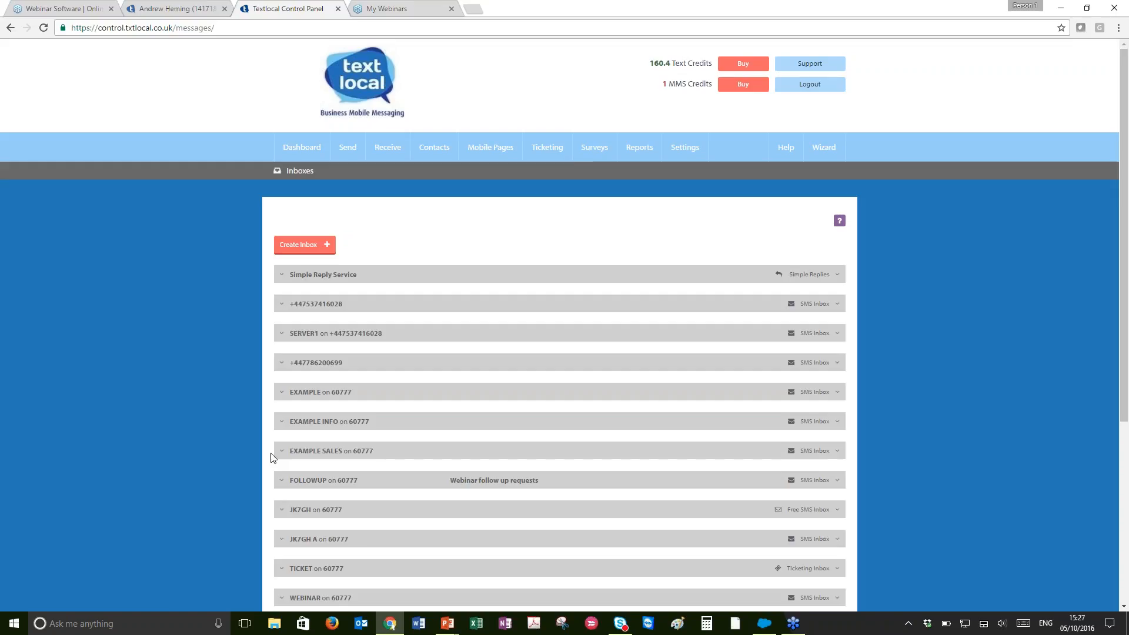
Switch to PowerPoint and select the closing "Thanks for joining us!" slide
key("alt+Tab")
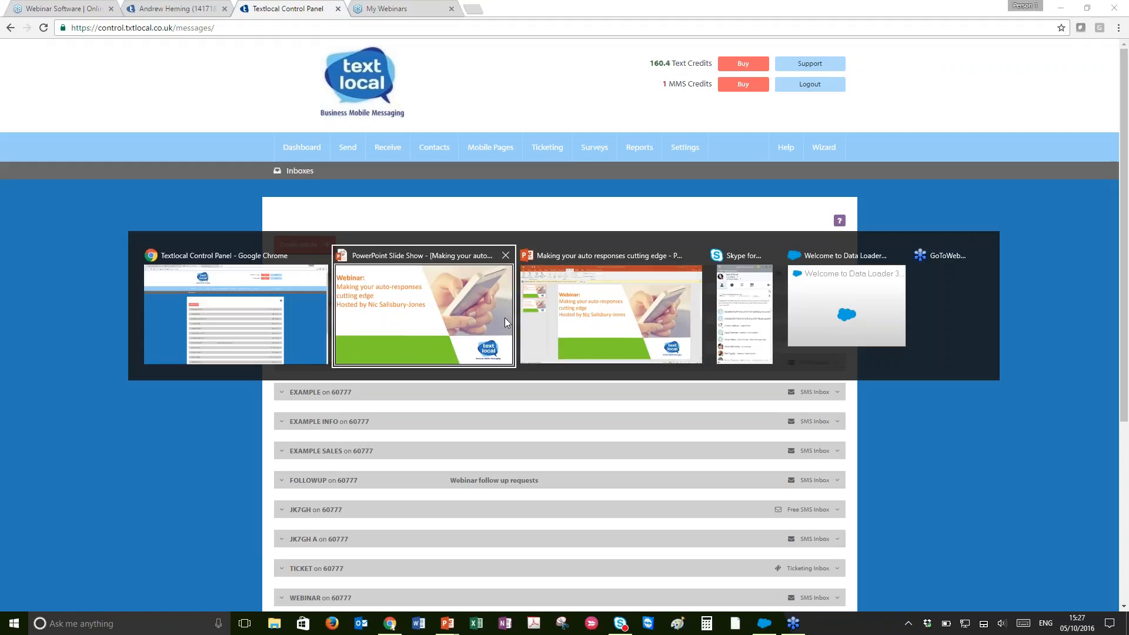
left_click(562, 327)
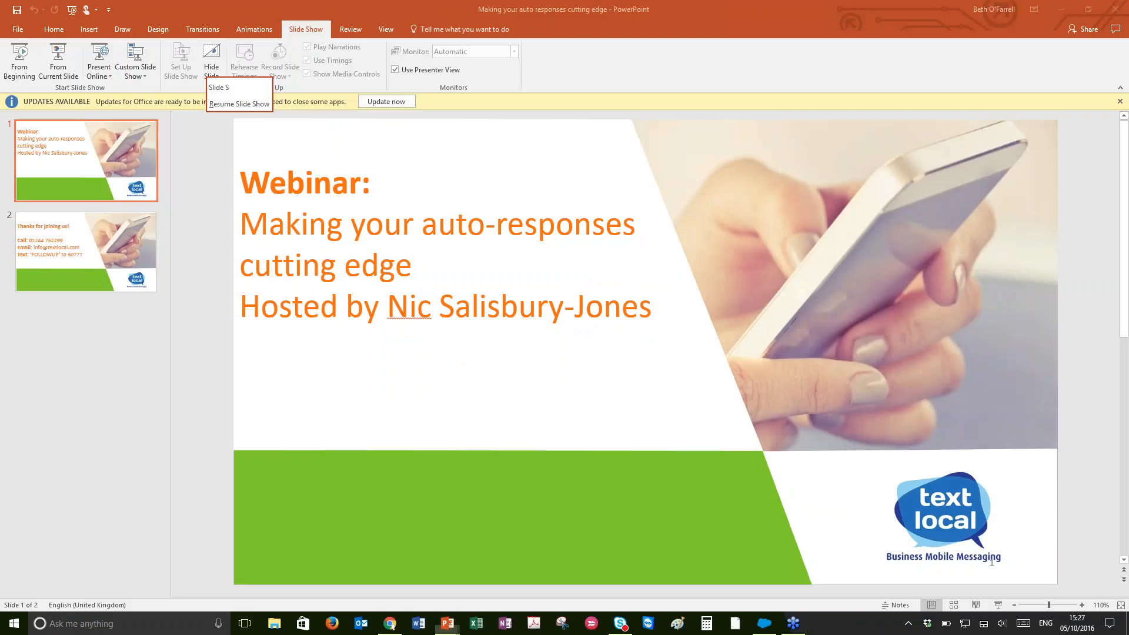
key("alt+Tab")
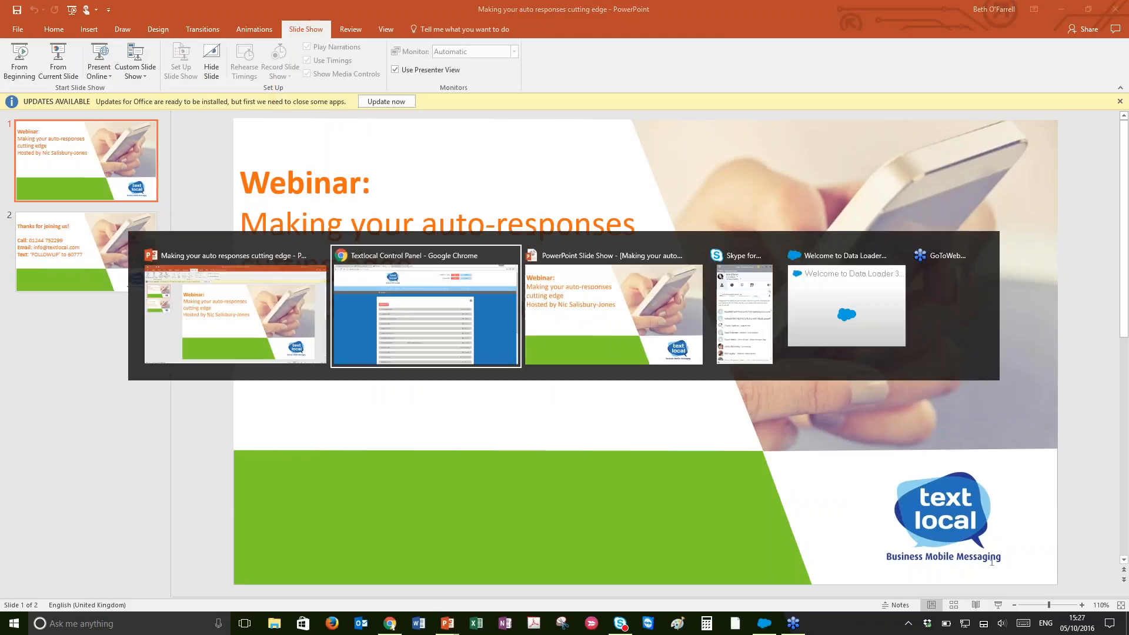
left_click(269, 315)
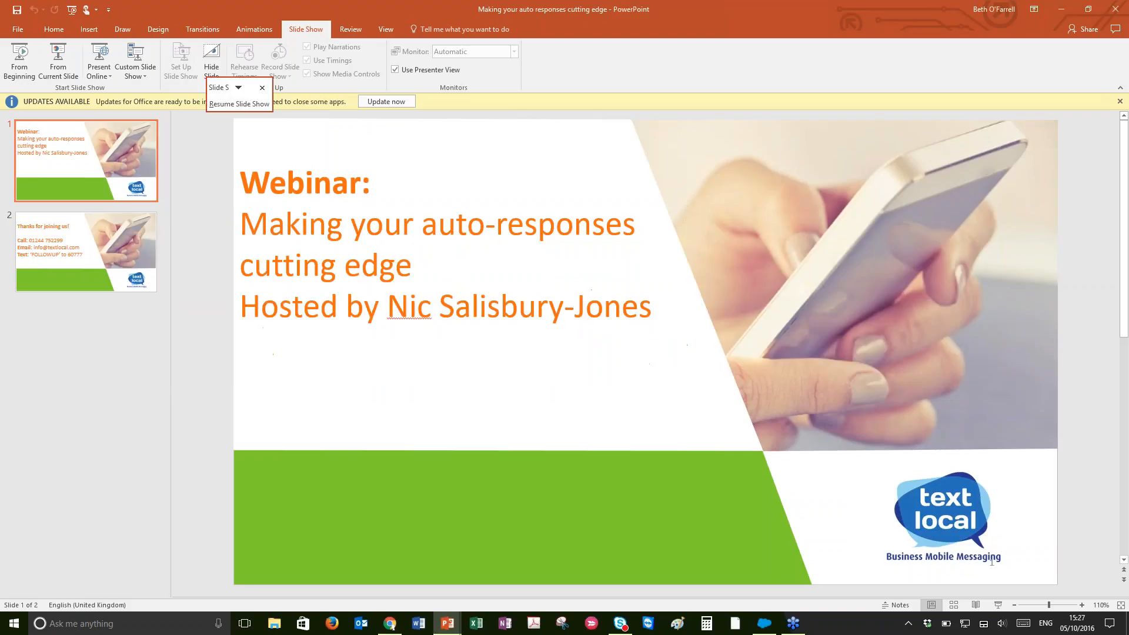
left_click(97, 267)
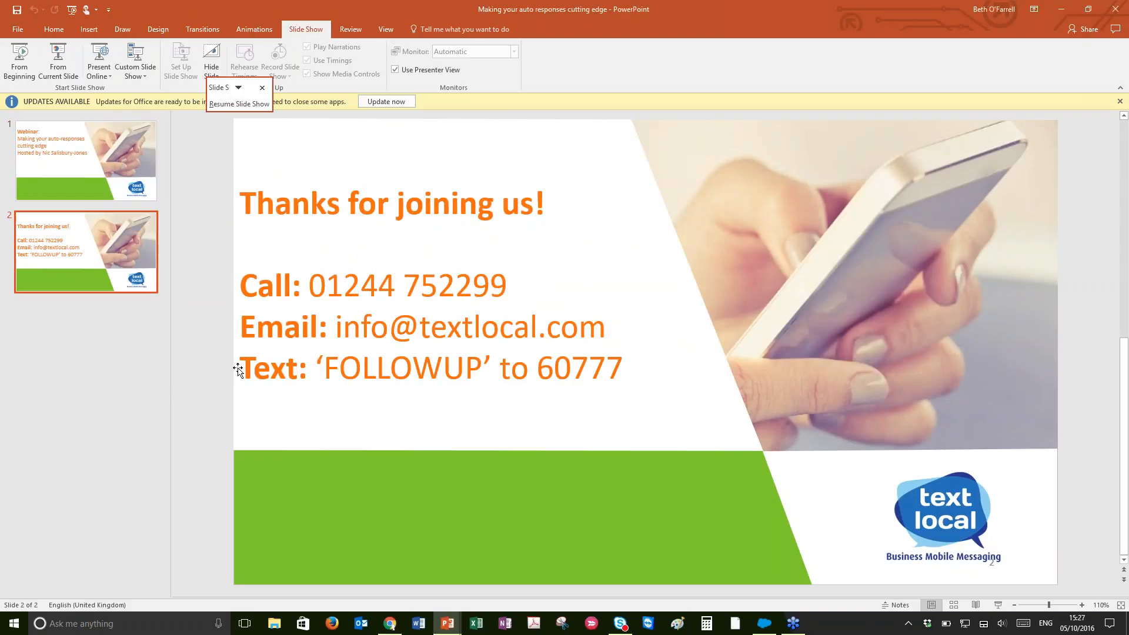